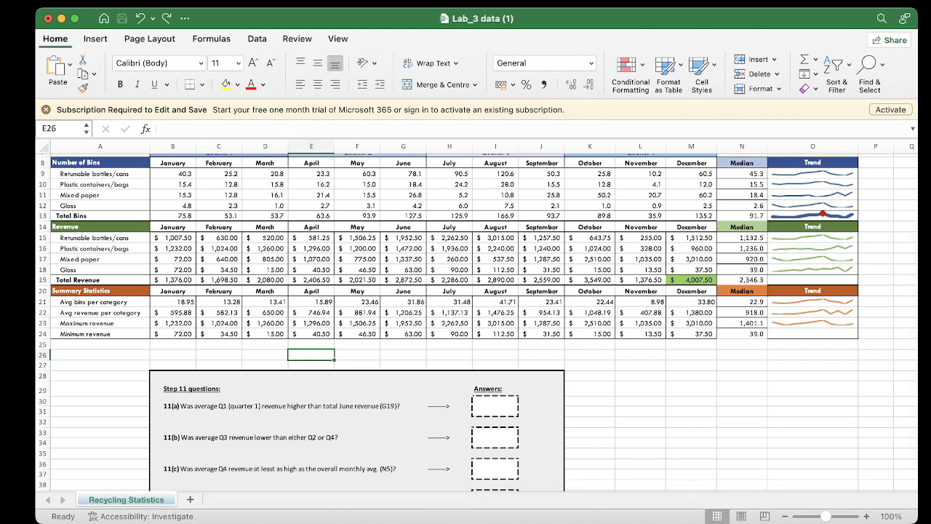
Merge and centre cells B26 to D26 beneath the January–March columns and enter the label Q1rev
left_click(173, 355)
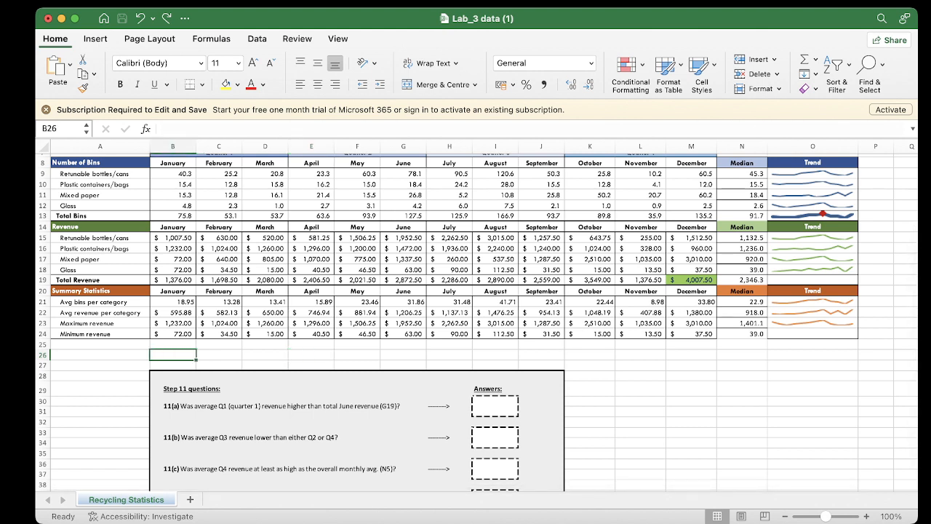
key("shift+Right")
key("shift+Right")
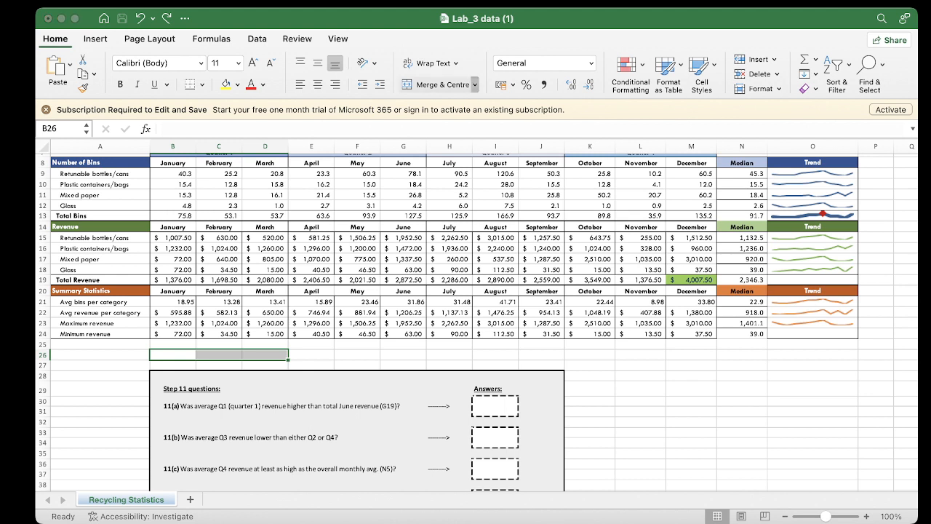
left_click(440, 85)
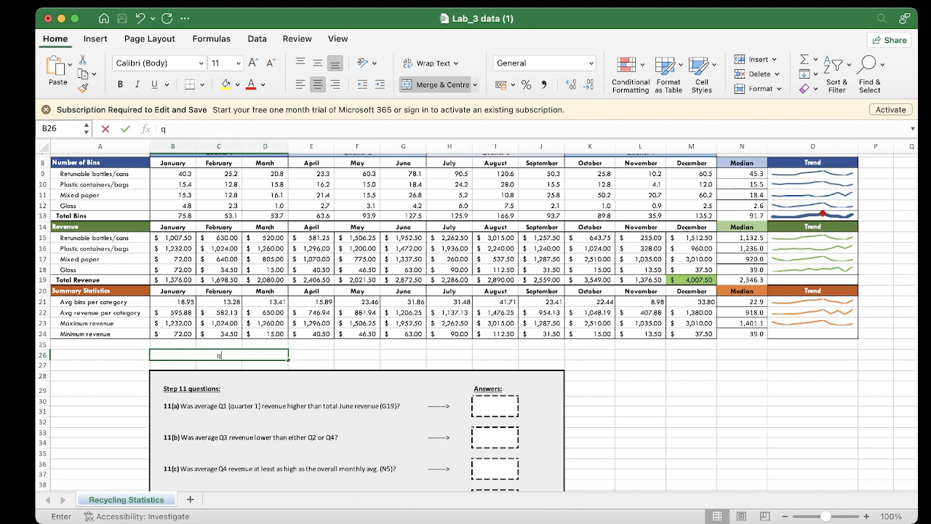
type("q")
key("BackSpace")
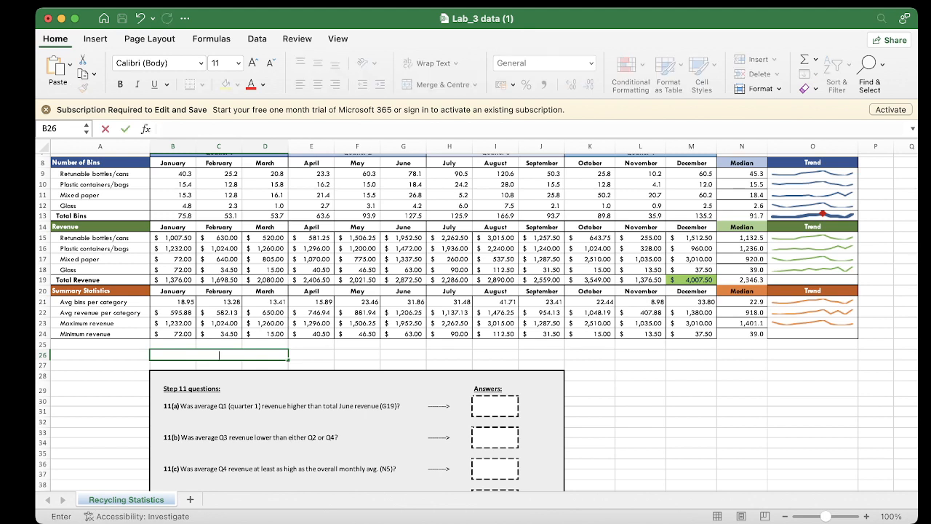
type("Q1rev")
key("Tab")
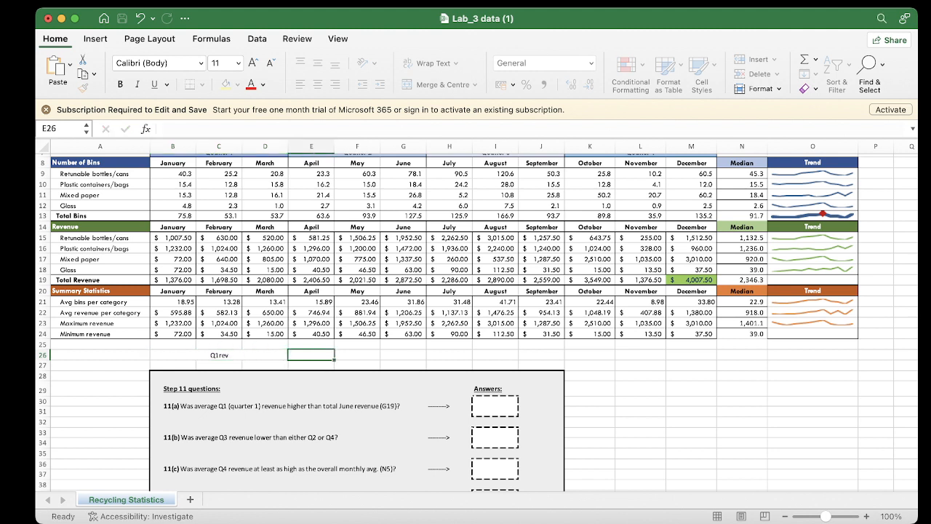
Make the Q1rev label bold with font size 12
left_click(219, 355)
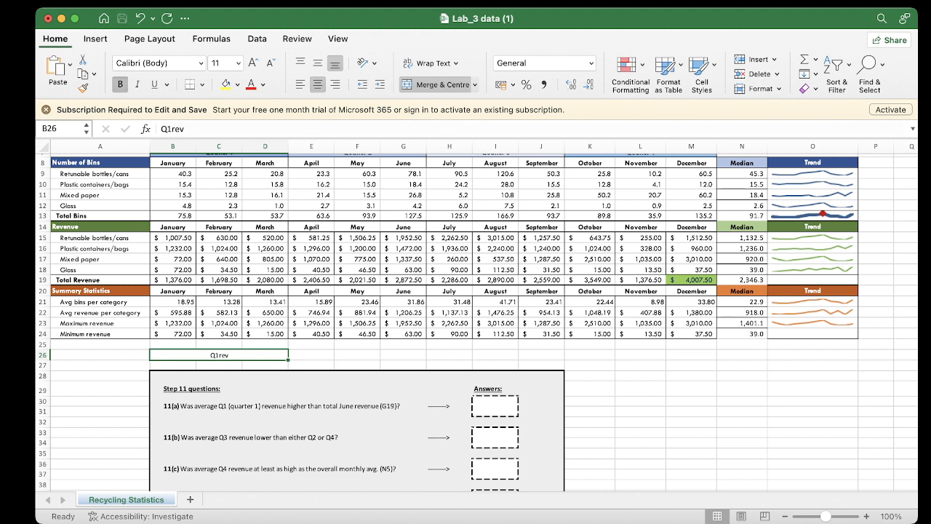
left_click(120, 84)
left_click(220, 145)
Merge and centre cells E26 to G26 beneath the April–June columns and enter the label Q2rev
left_click(312, 355)
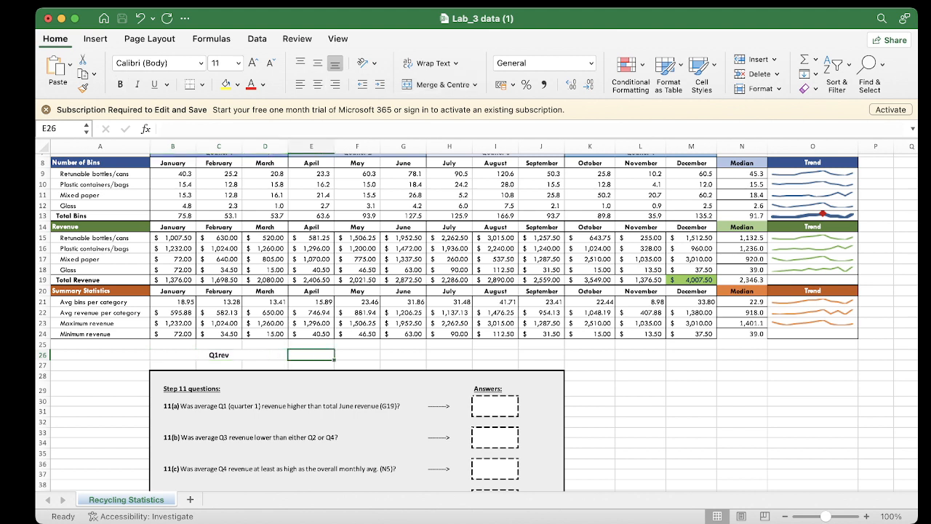
left_click_drag(312, 355, 404, 355)
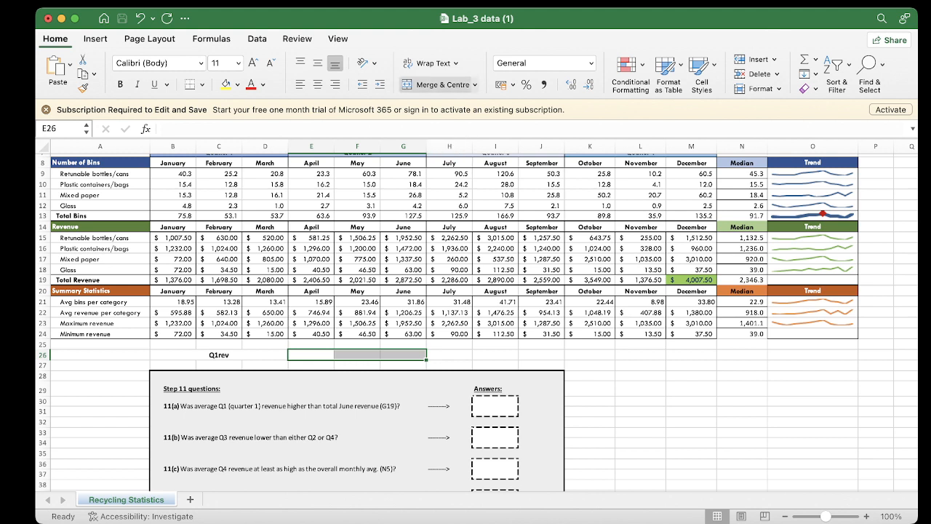
left_click(437, 85)
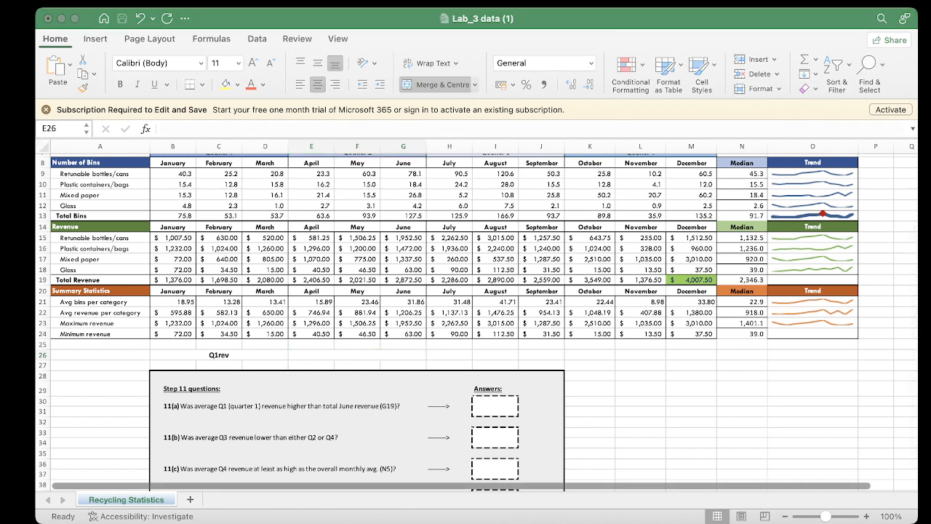
key("super+Tab")
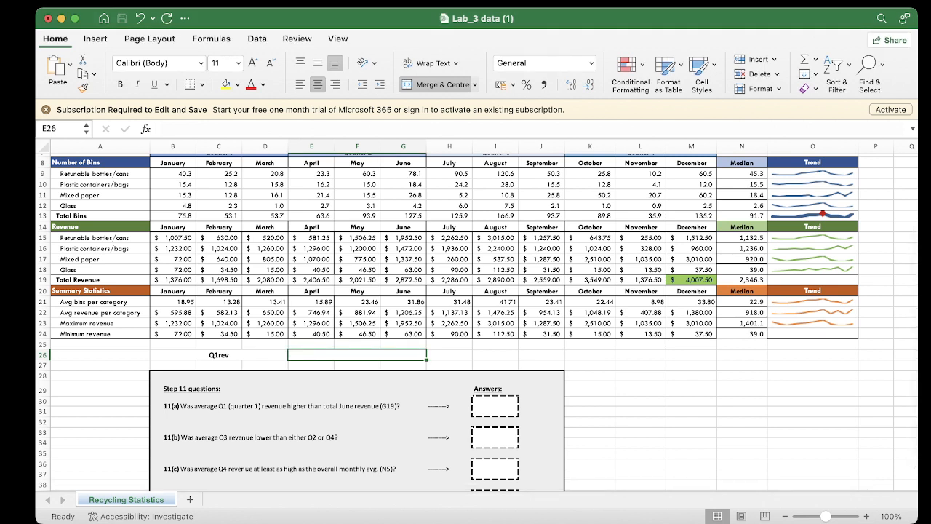
type("Q2")
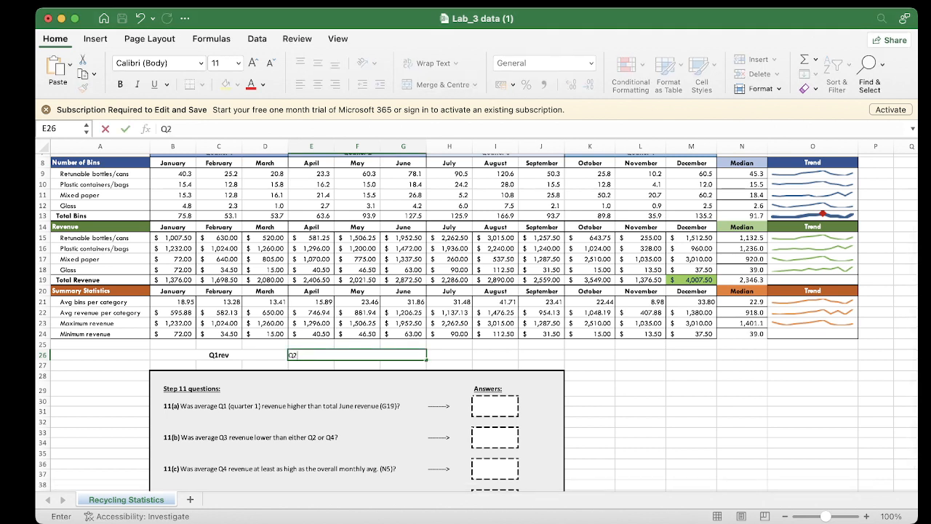
type("rev")
left_click(120, 84)
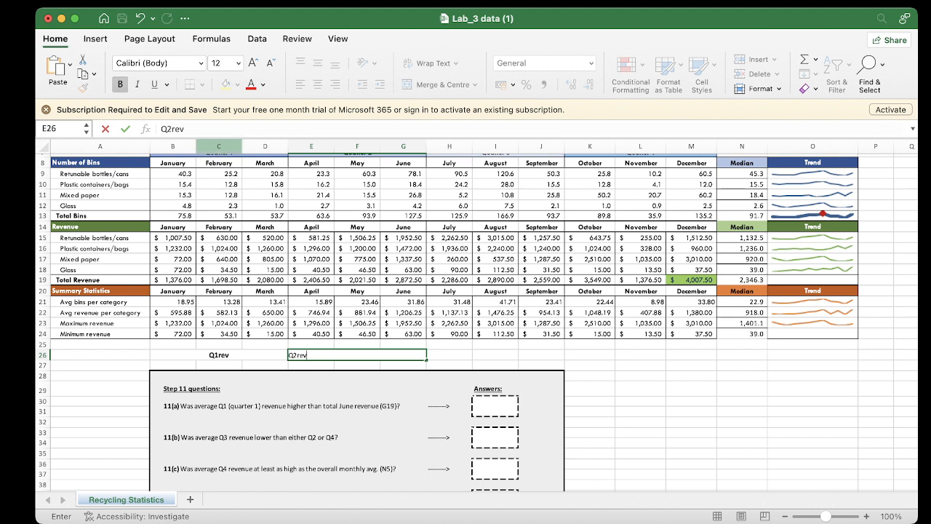
key("Tab")
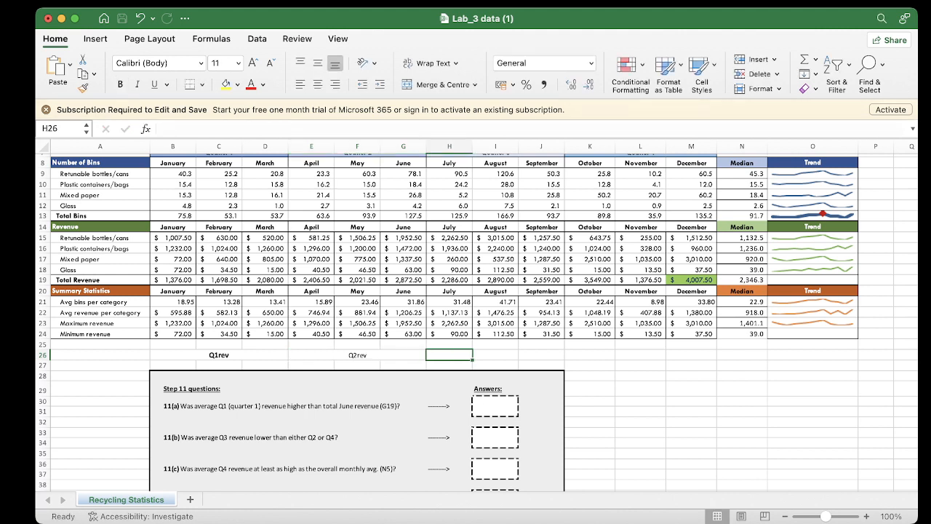
Format the Q2rev label as bold with font size 12
left_click(357, 355)
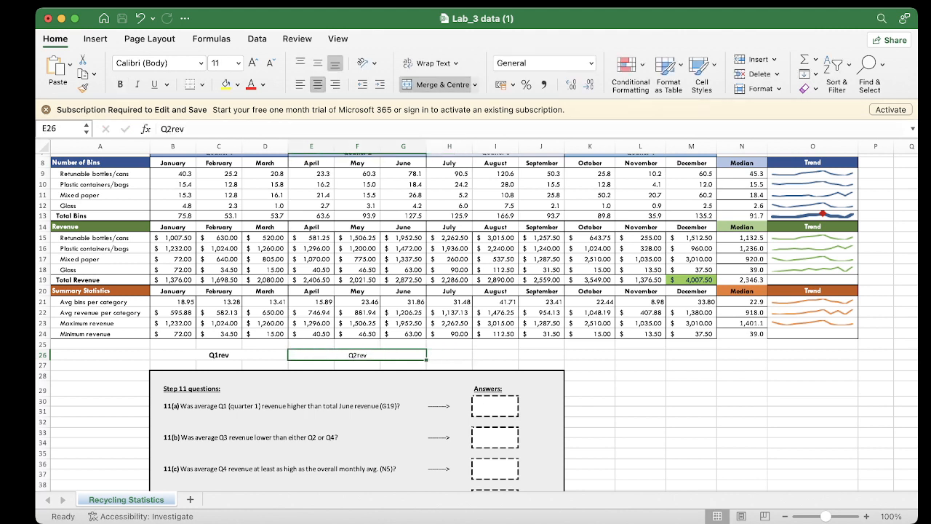
left_click(120, 84)
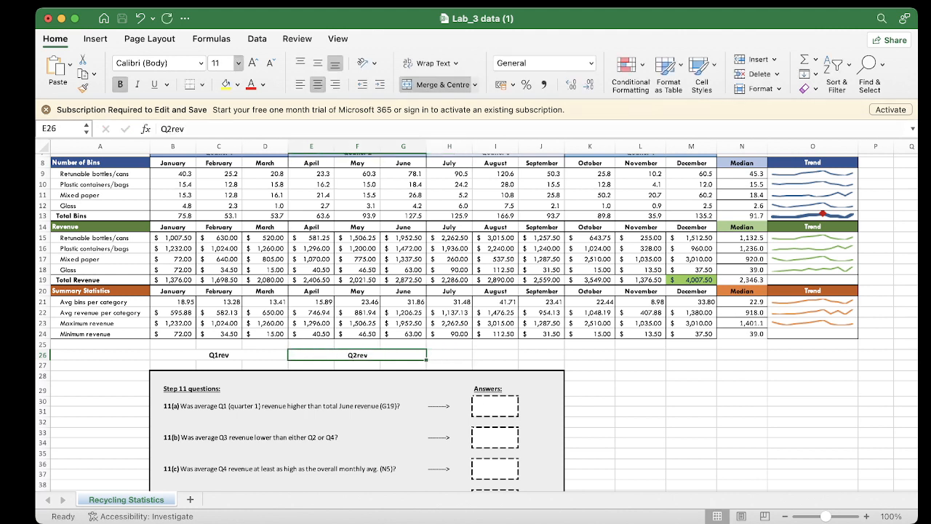
left_click(223, 134)
Merge and centre cells H26 to J26 beneath the July–September columns and enter the label Q3rev
left_click(450, 355)
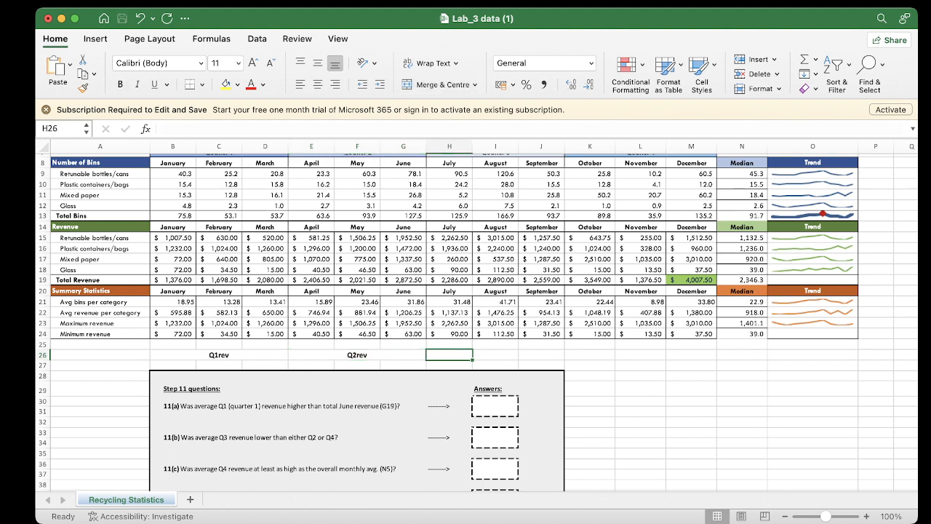
key("shift+Right")
key("shift+Right")
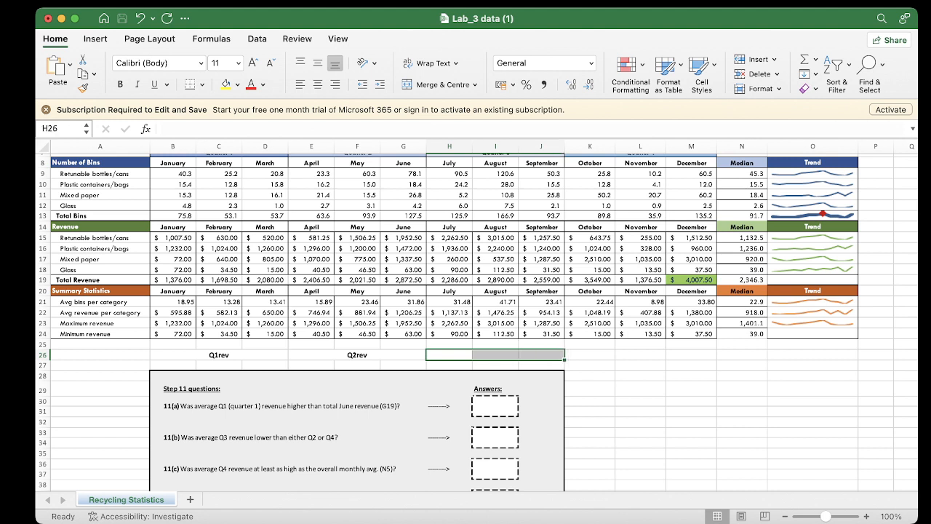
left_click(438, 84)
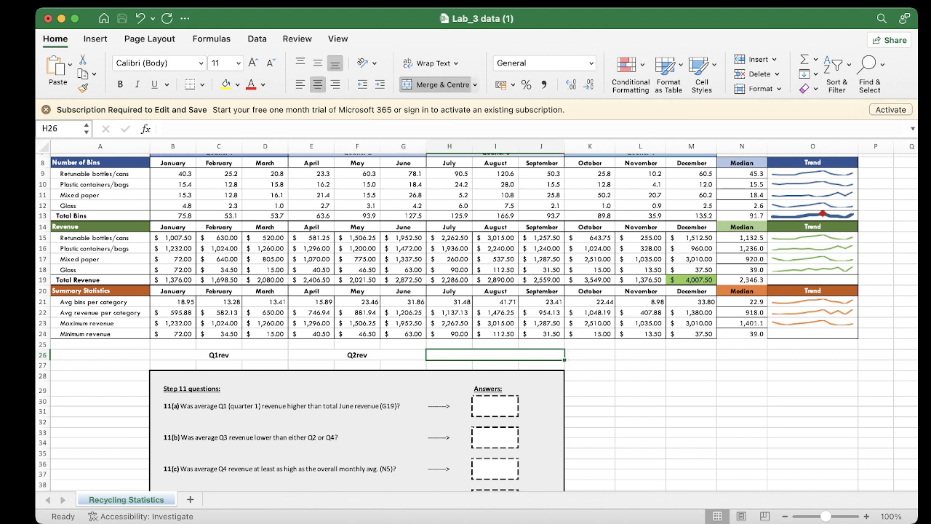
type("Q3")
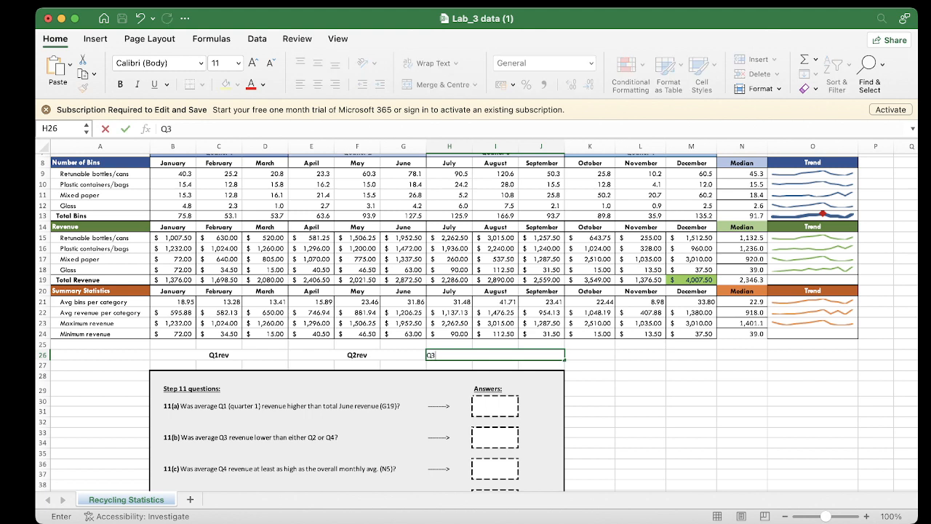
type("rev")
key("Left")
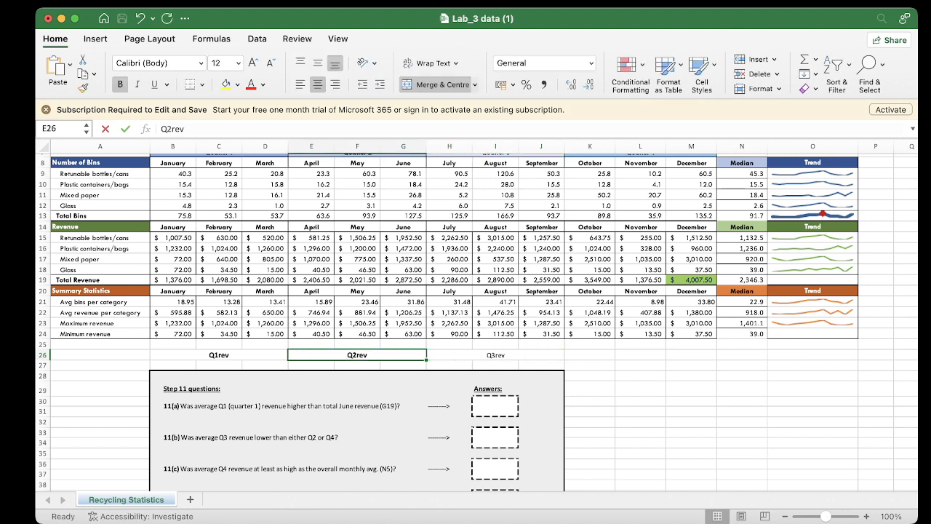
Format the Q3rev label as bold with font size 12
key("Right")
left_click(120, 85)
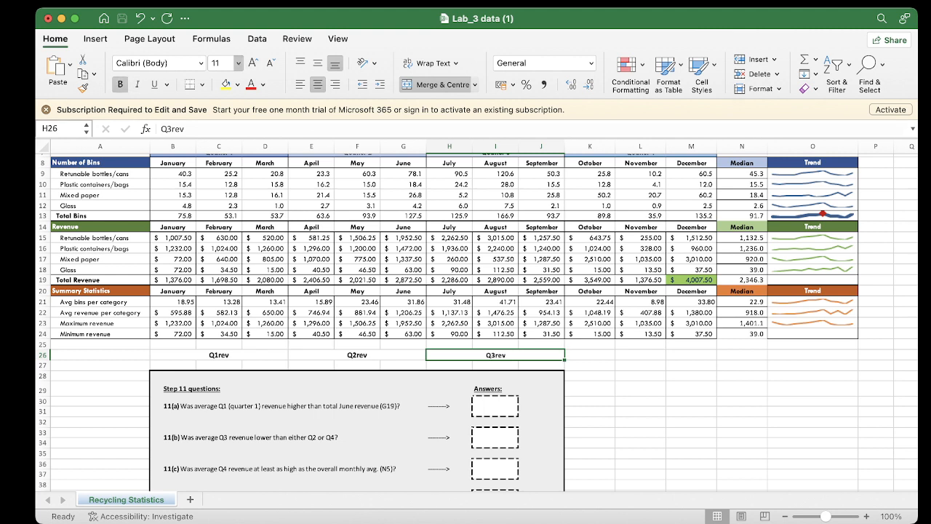
left_click(222, 126)
Merge and centre cells K26 to M26 beneath the October–December columns and enter the label Q4rev
key("Right")
key("Right")
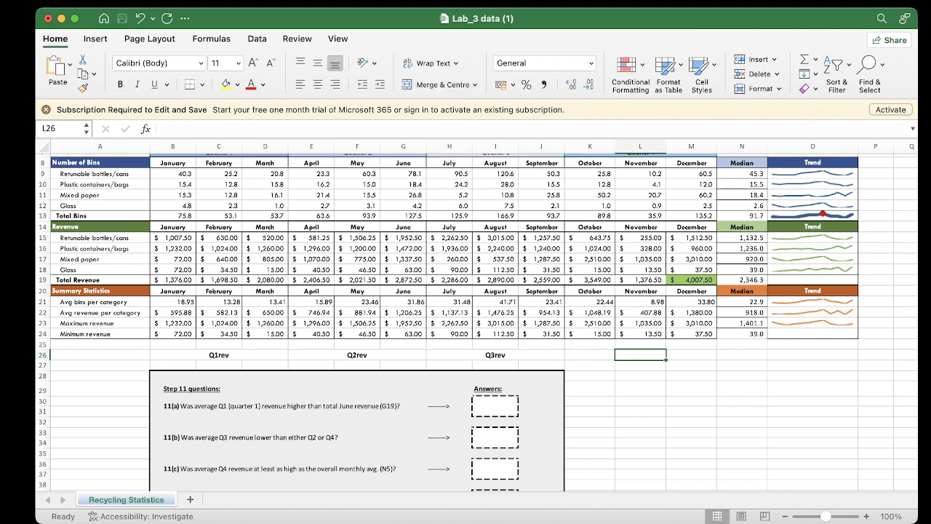
key("Left")
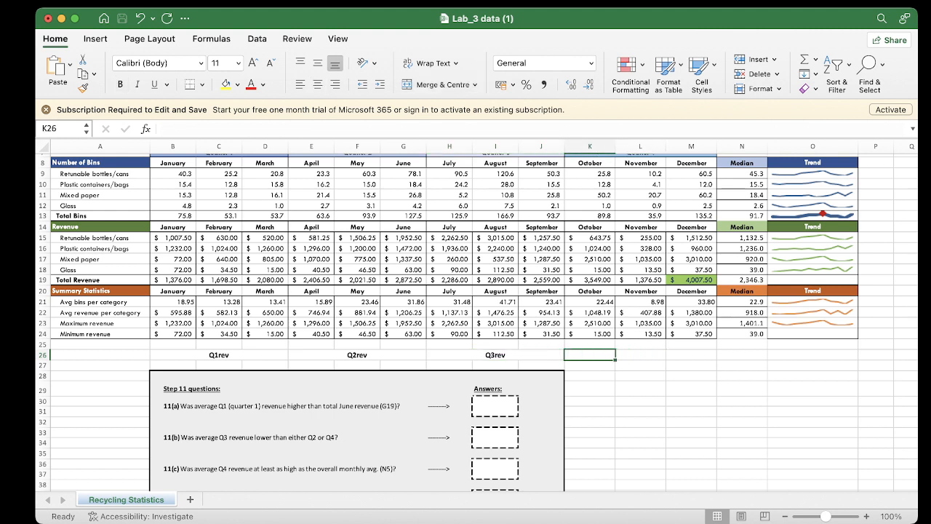
key("shift+Right")
key("shift+Right")
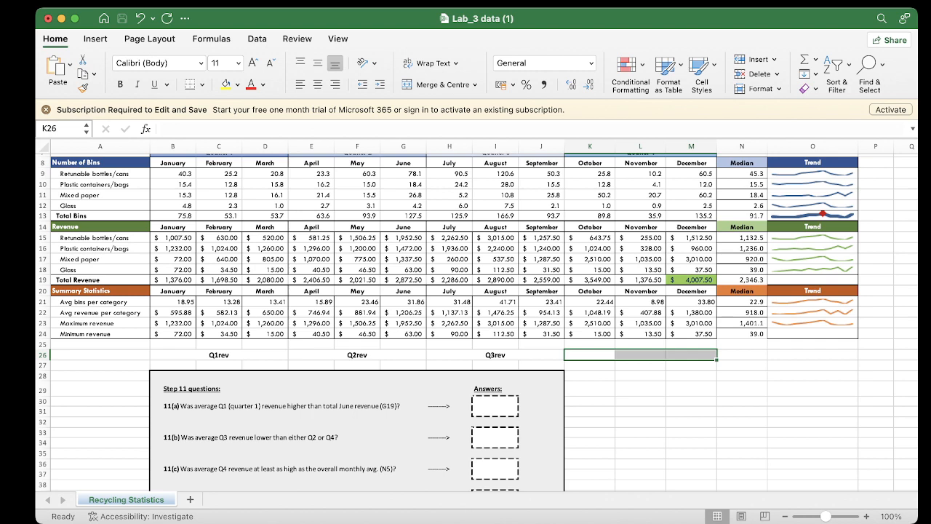
left_click(437, 84)
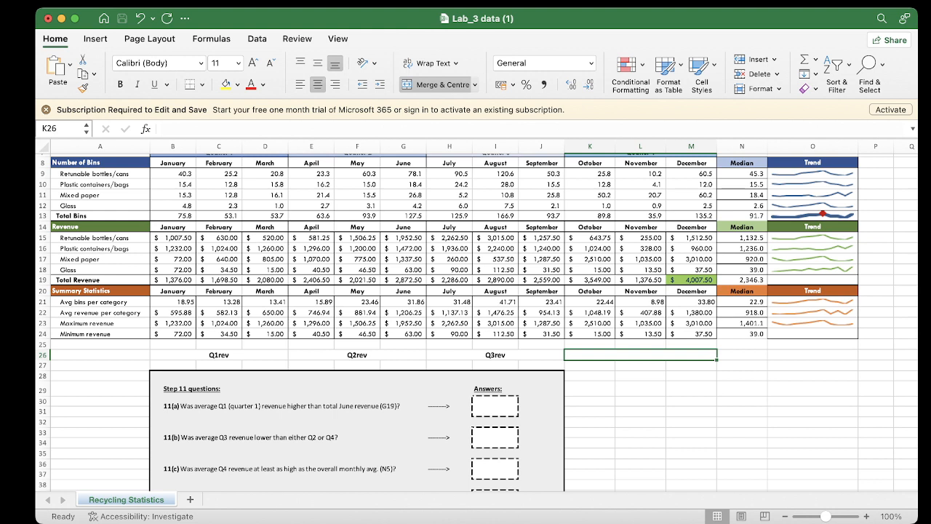
type("Q4")
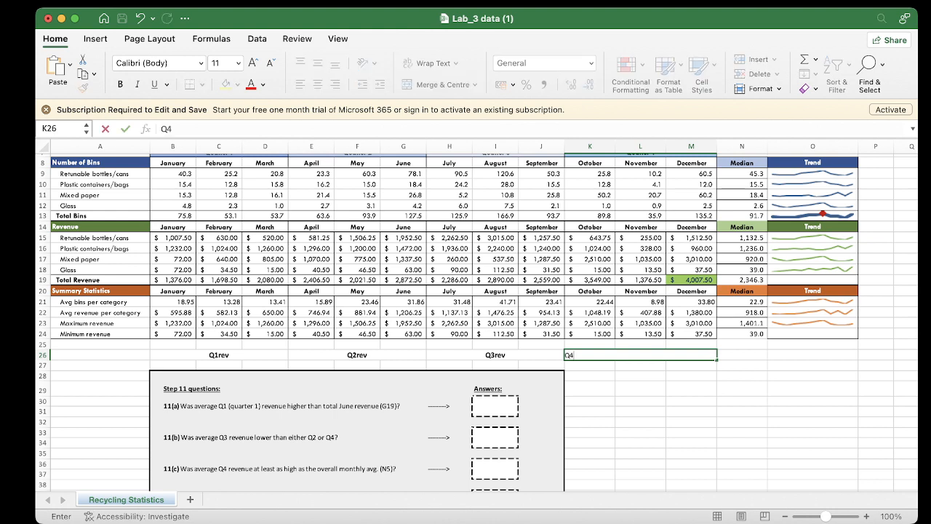
type("rev")
left_click(357, 355)
Format the Q4rev label as bold with font size 12
left_click(640, 355)
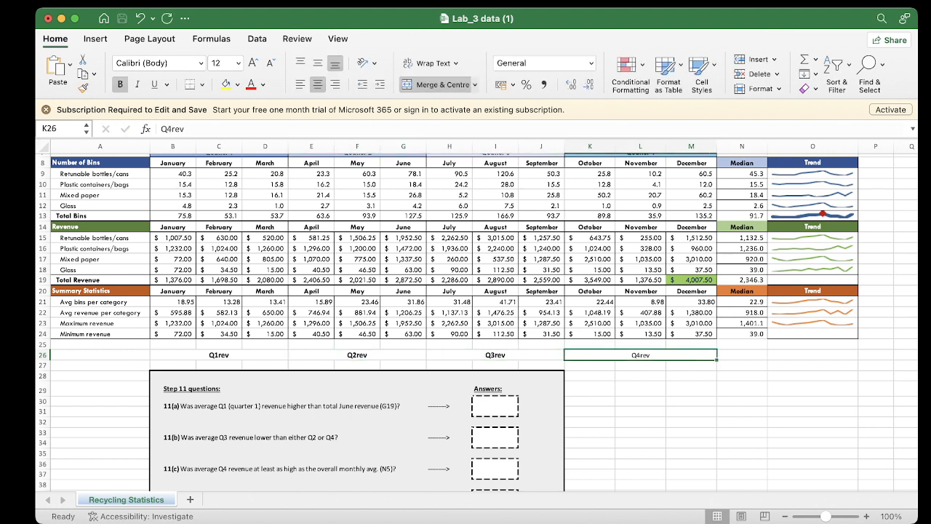
left_click(120, 84)
left_click(222, 128)
Merge and centre cells B27 to D27 directly below the Q1rev label
left_click(173, 365)
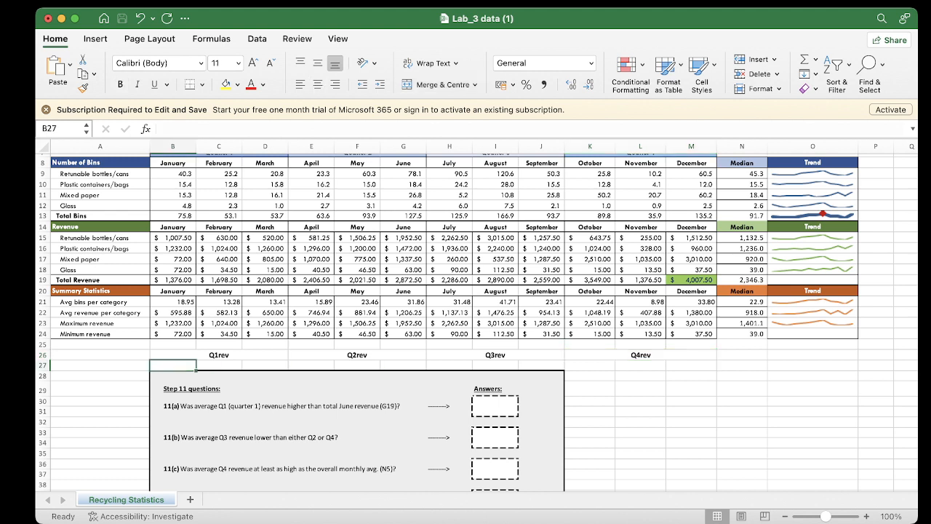
left_click_drag(195, 361, 219, 355)
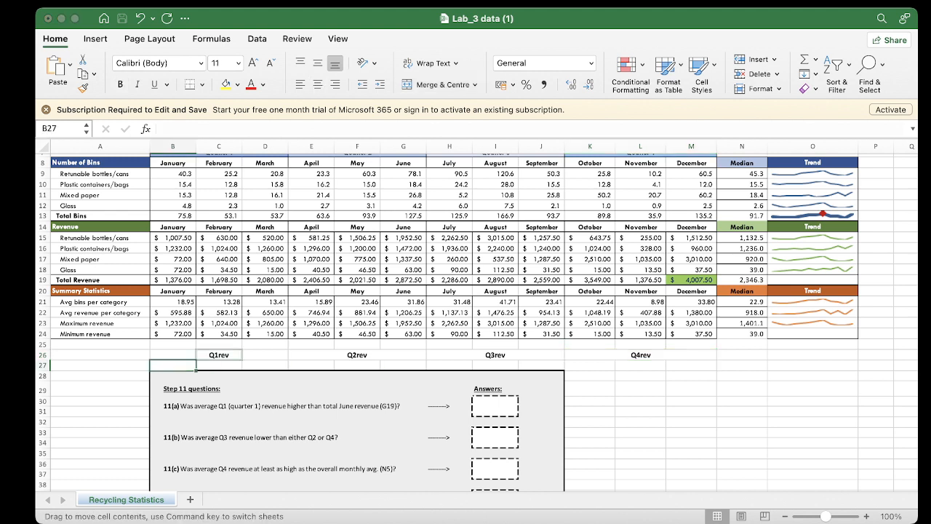
key("Escape")
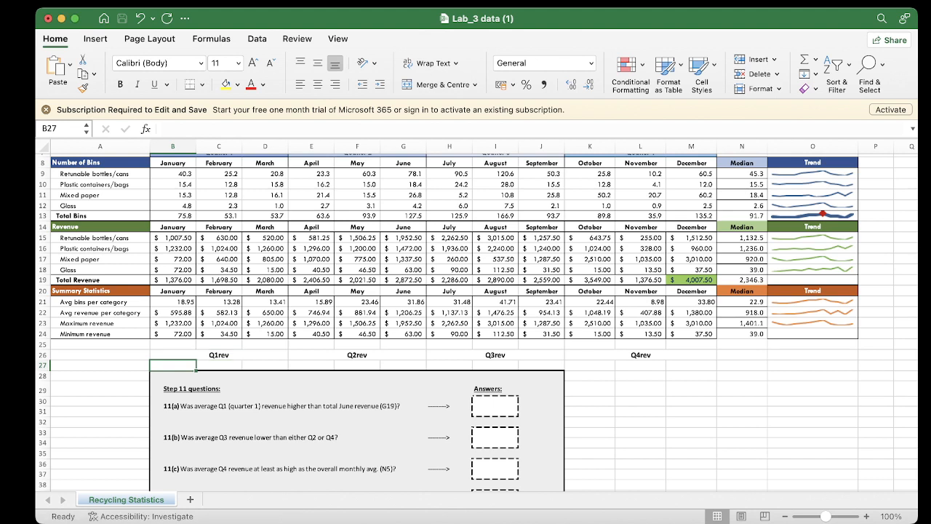
left_click(218, 366)
left_click(173, 376)
left_click(172, 365)
key("shift+Right")
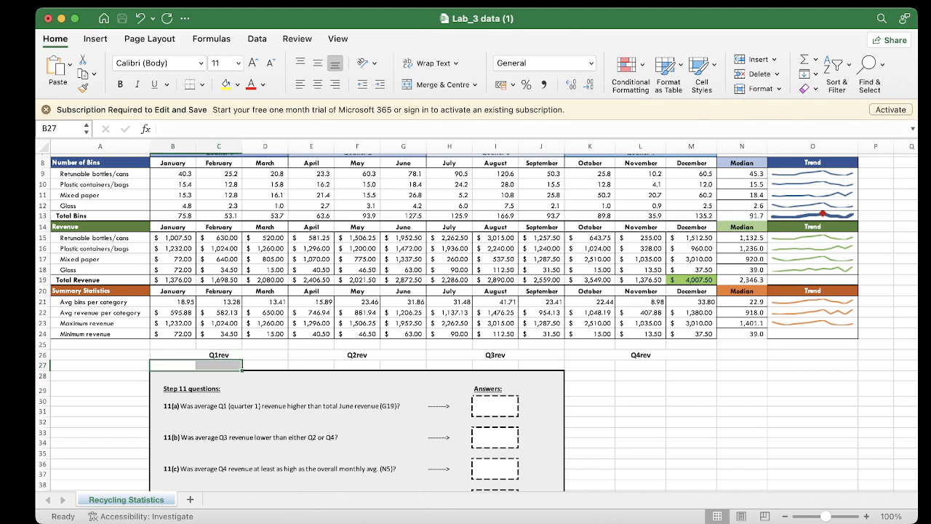
key("shift+Right")
left_click(439, 84)
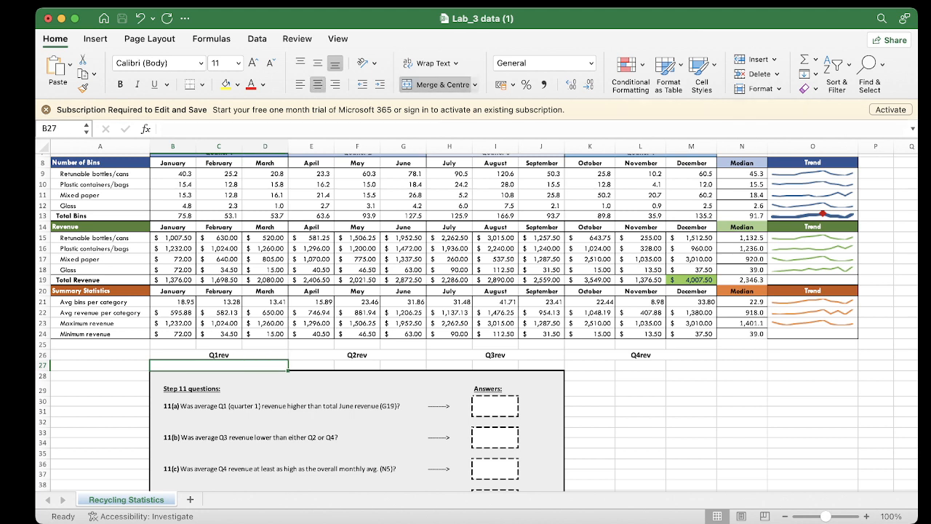
Merge and centre cells E27 to G27 directly below the Q2rev label
key("Right")
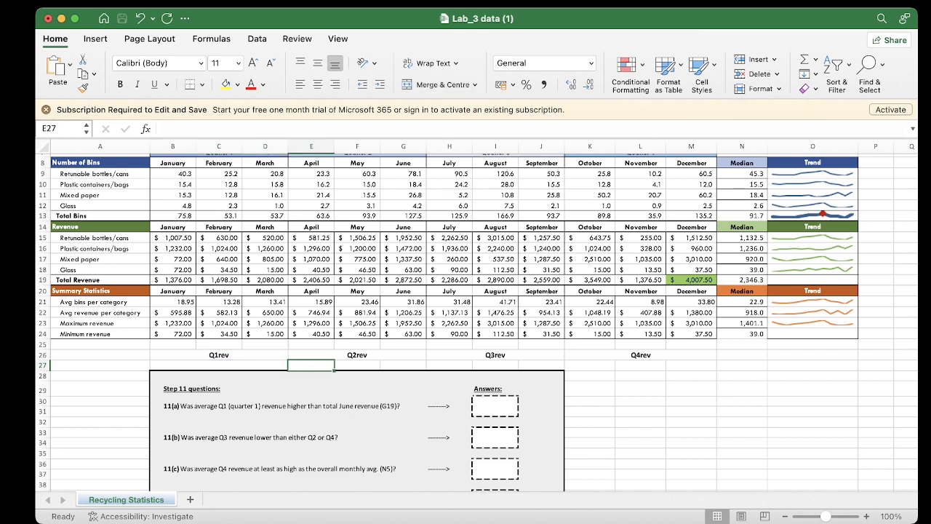
key("shift+Right")
key("shift+Right")
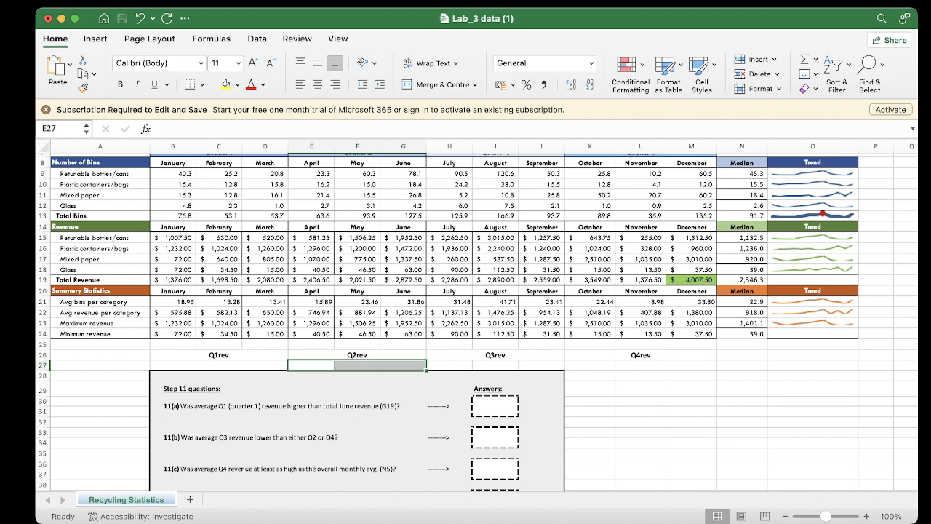
left_click(439, 84)
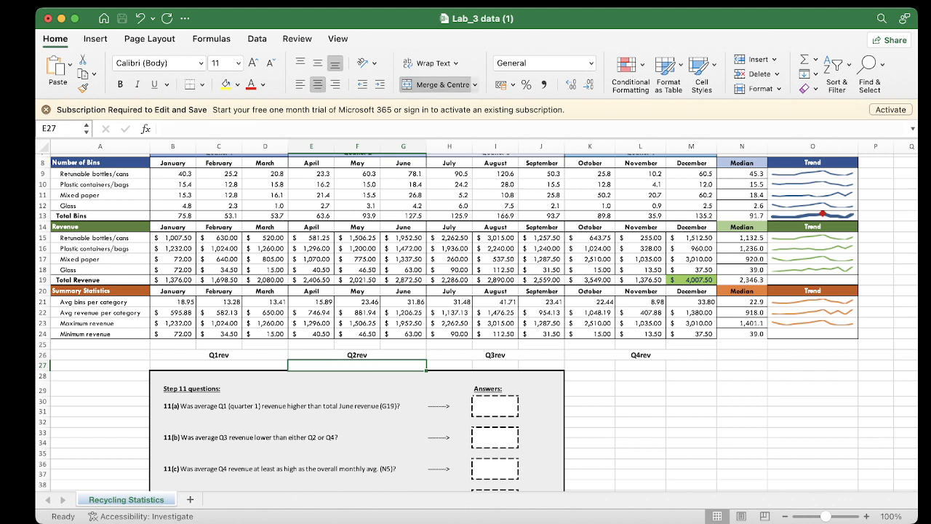
Merge and centre cells H27 to J27 directly below the Q3rev label
key("Up")
key("Right")
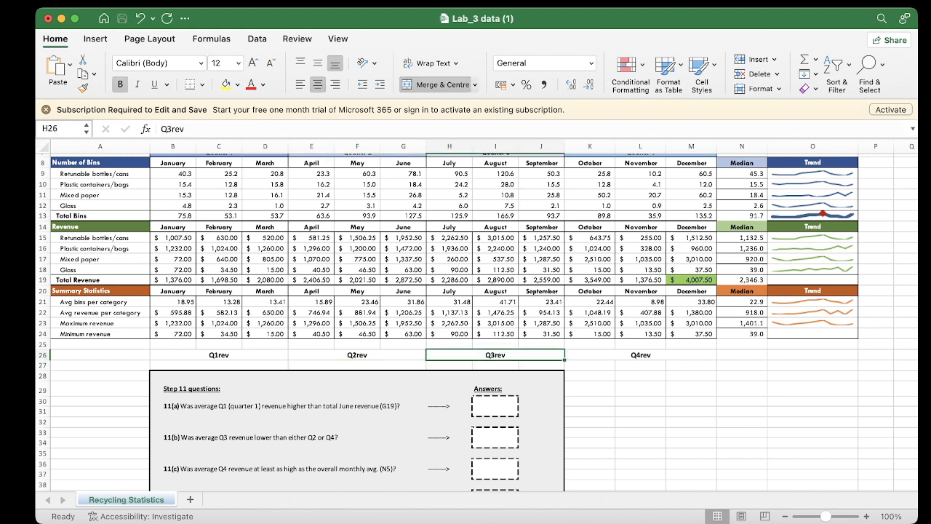
key("Down")
key("shift+Right")
key("shift+Right")
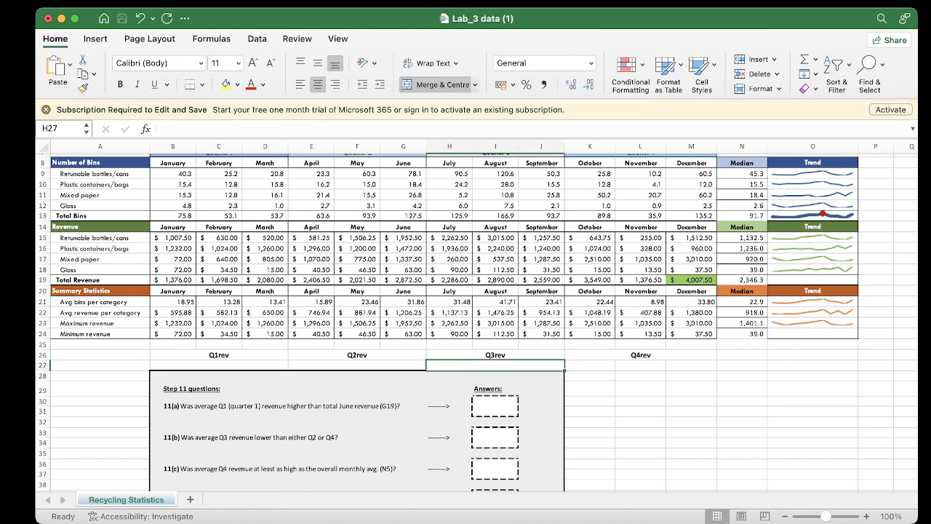
Merge and centre cells K27 to M27 directly below the Q4rev label
left_click_drag(590, 355, 681, 365)
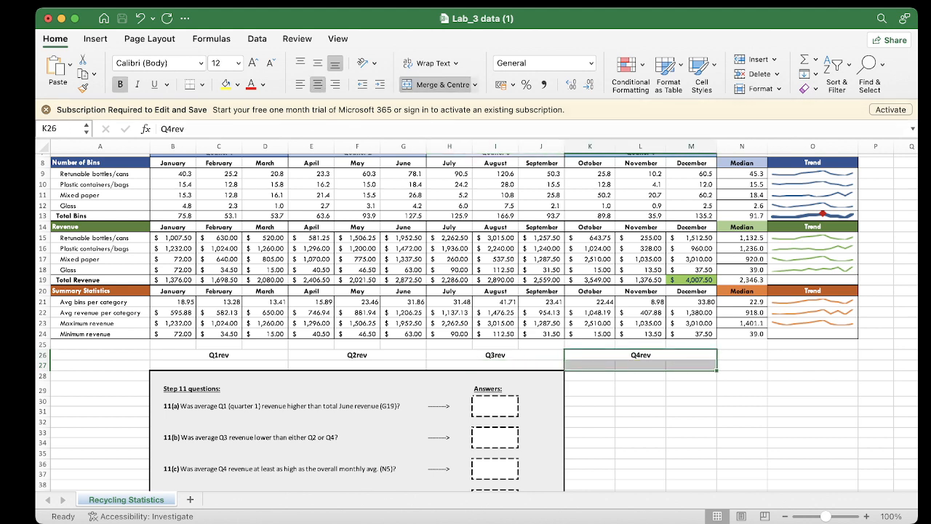
left_click(590, 366)
key("shift+Right")
key("shift+Right")
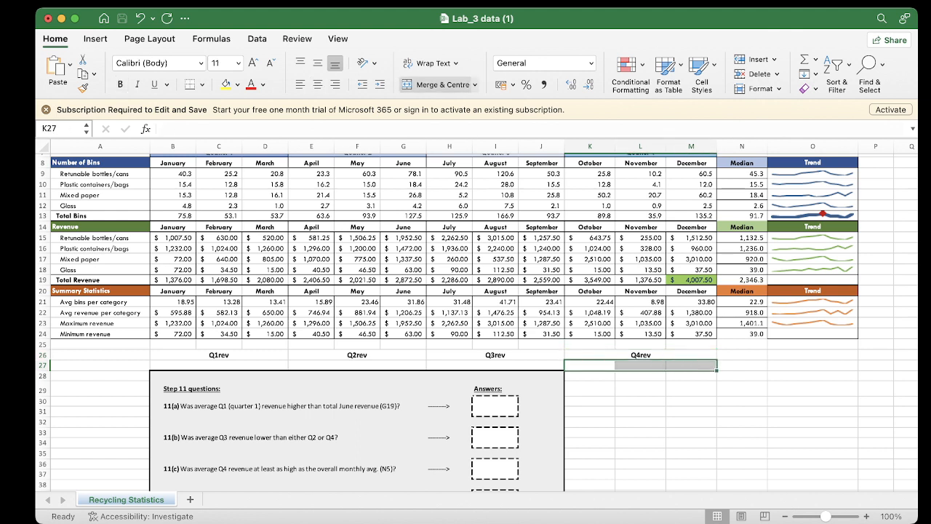
left_click(437, 84)
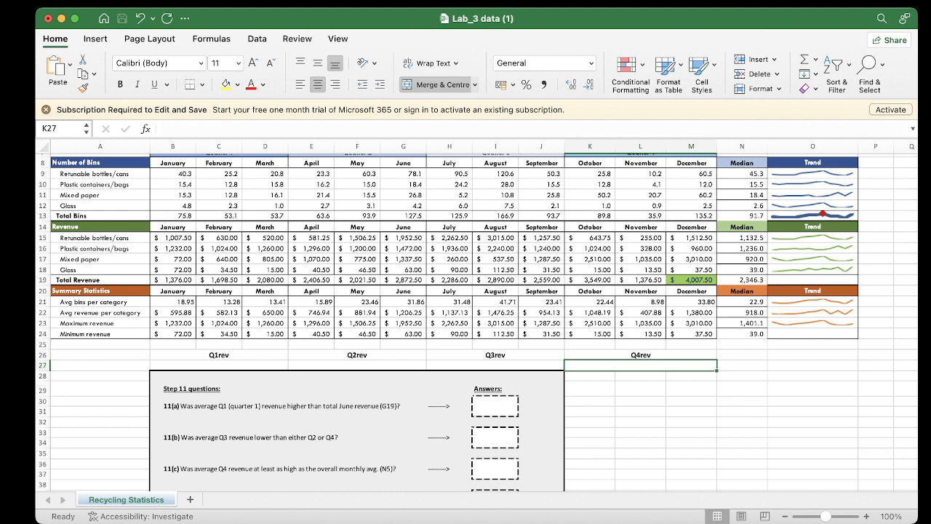
left_click(218, 365)
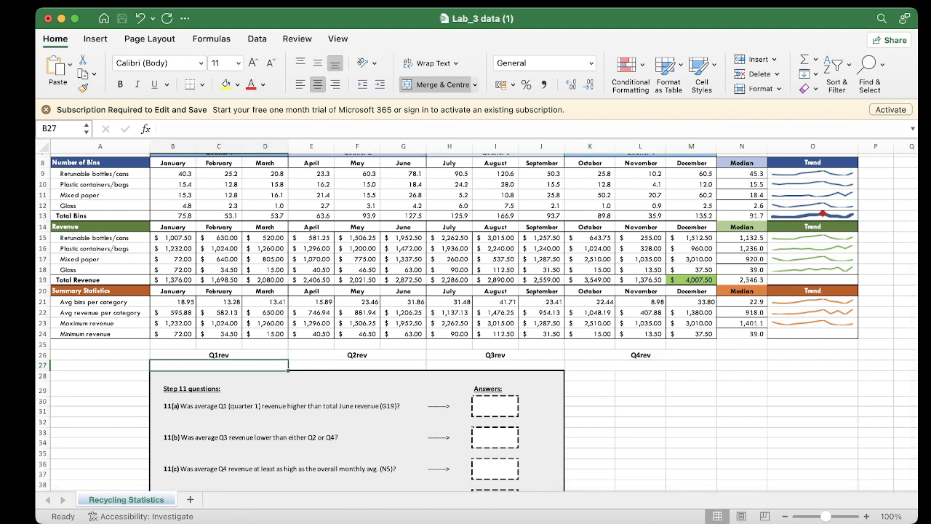
key("super+Tab")
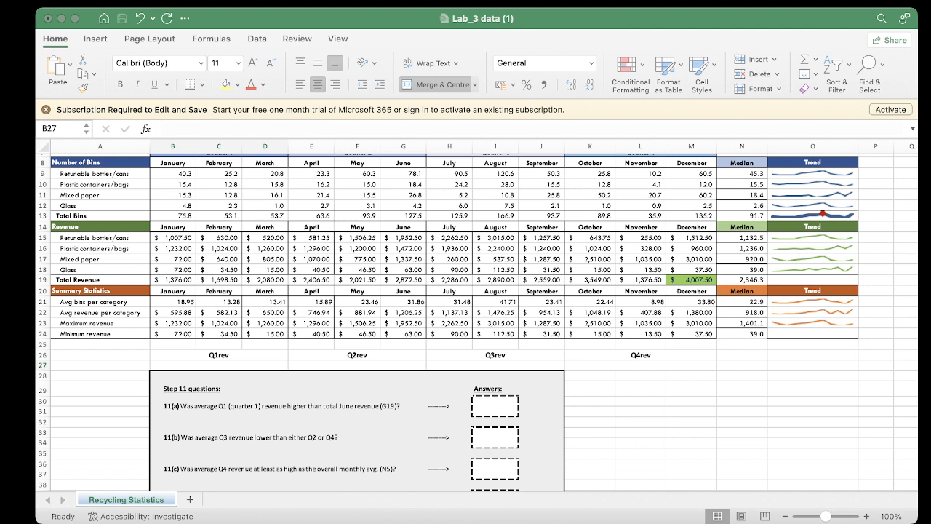
left_click(219, 365)
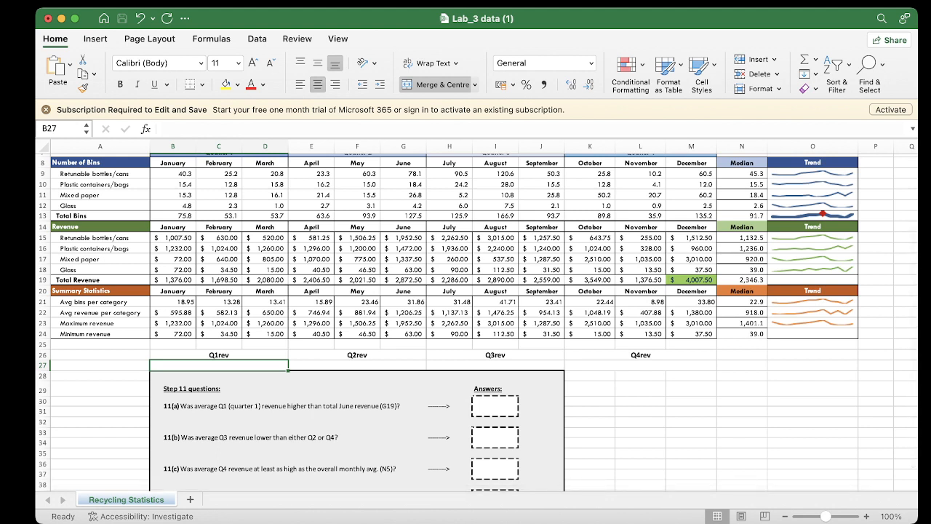
key("super+Tab")
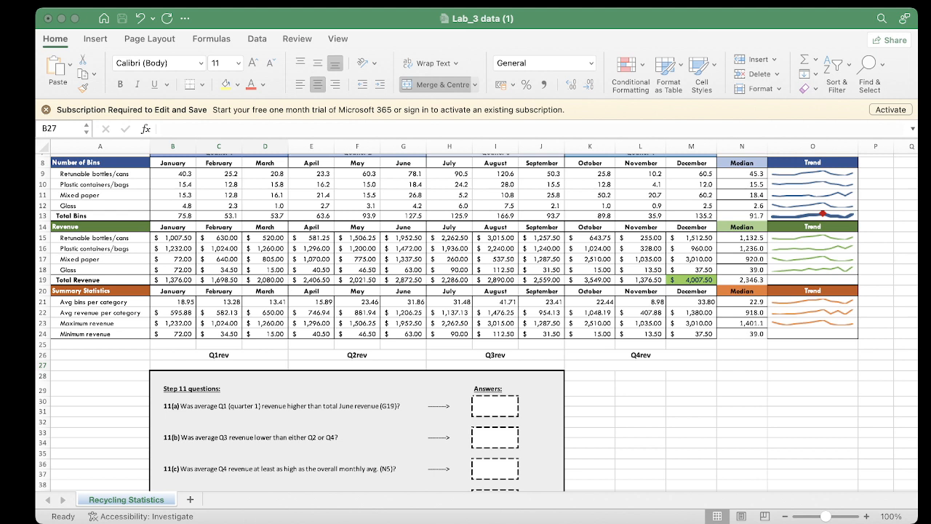
left_click(219, 365)
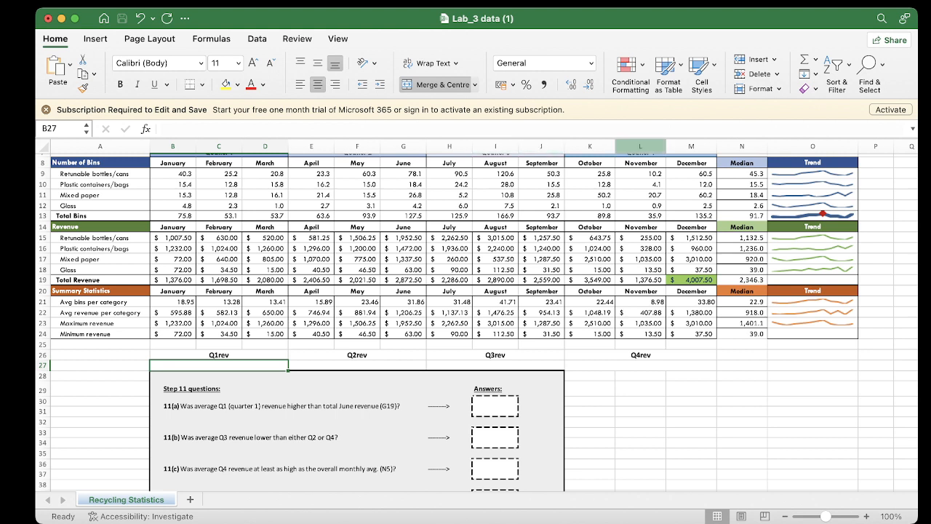
Try merging and centring the Quarter 3 heading in L4 with the cell below it, and unmerge them
scroll(477, 320, "up", 5)
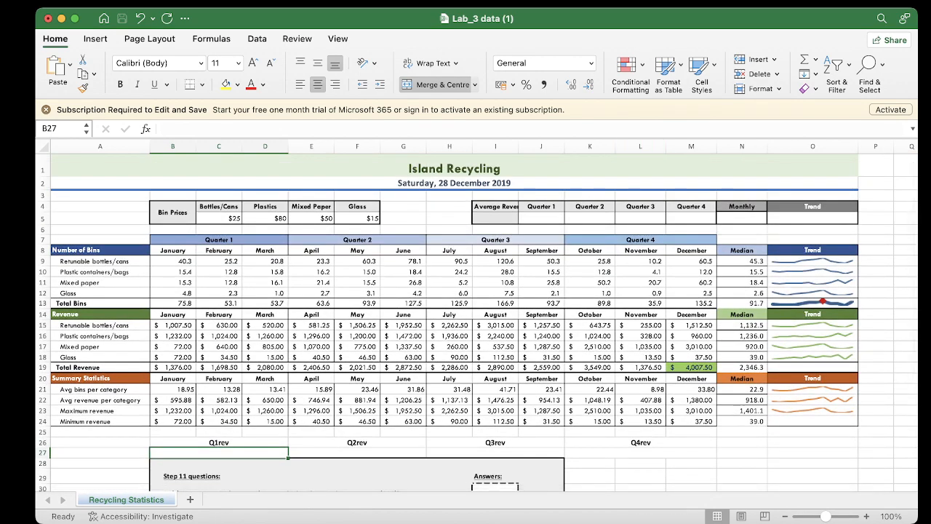
left_click(641, 207)
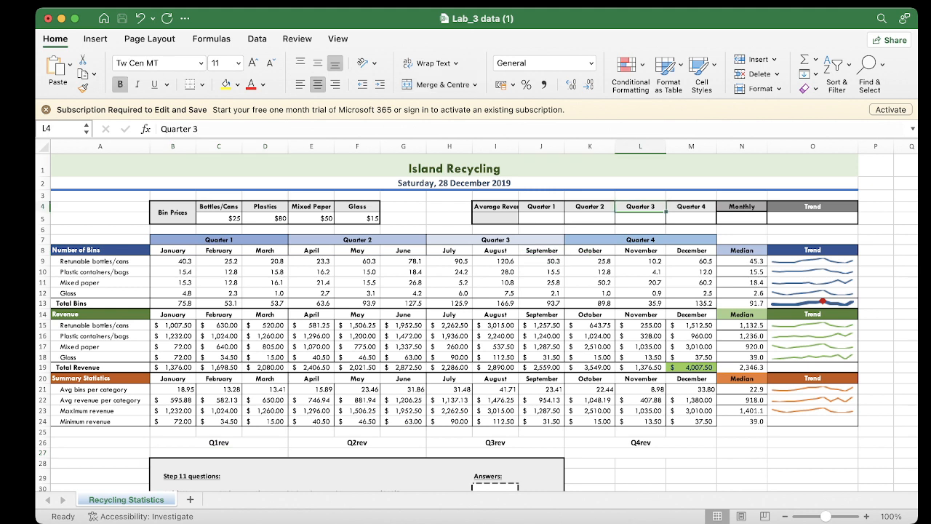
left_click(641, 218)
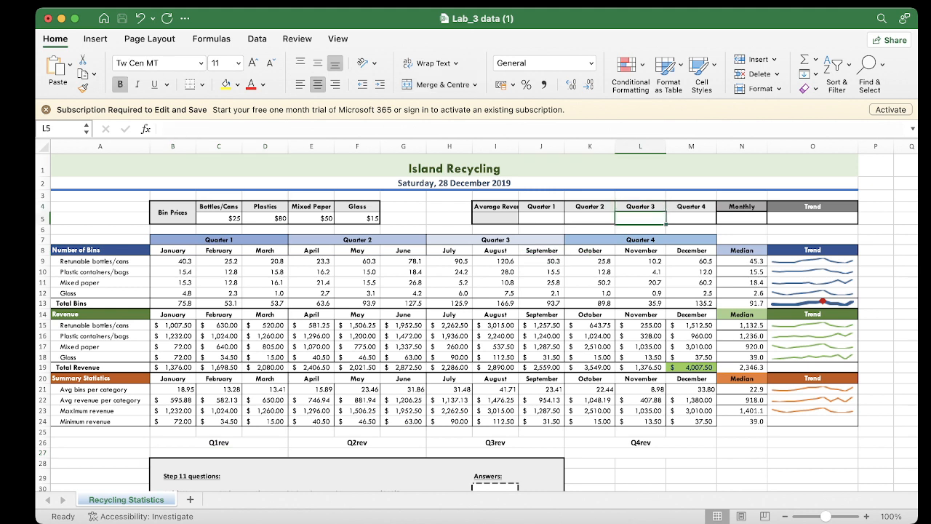
left_click(641, 207)
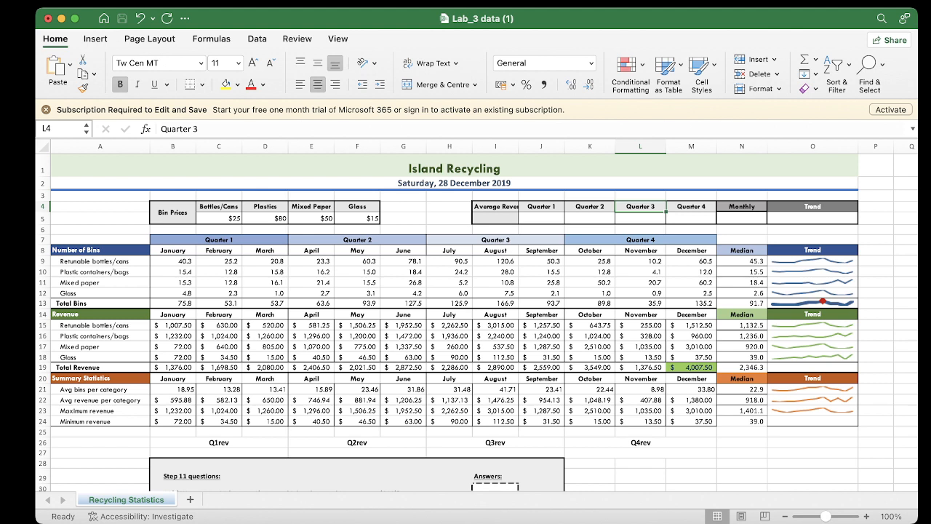
left_click_drag(641, 206, 641, 218)
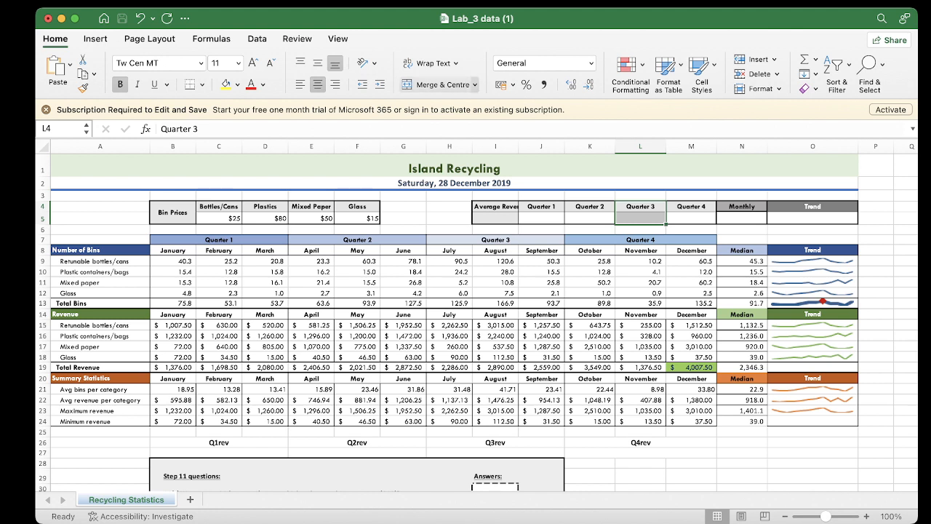
left_click(474, 84)
left_click(447, 102)
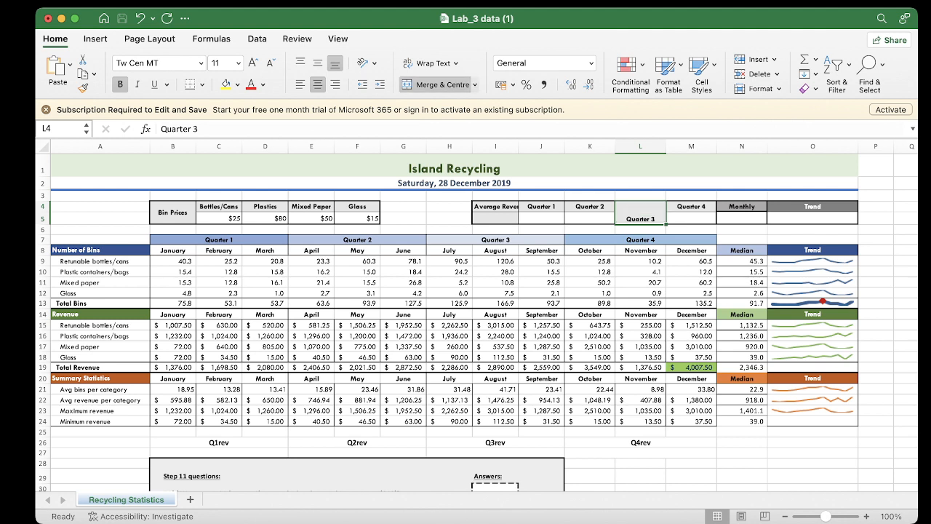
left_click(476, 85)
left_click(448, 146)
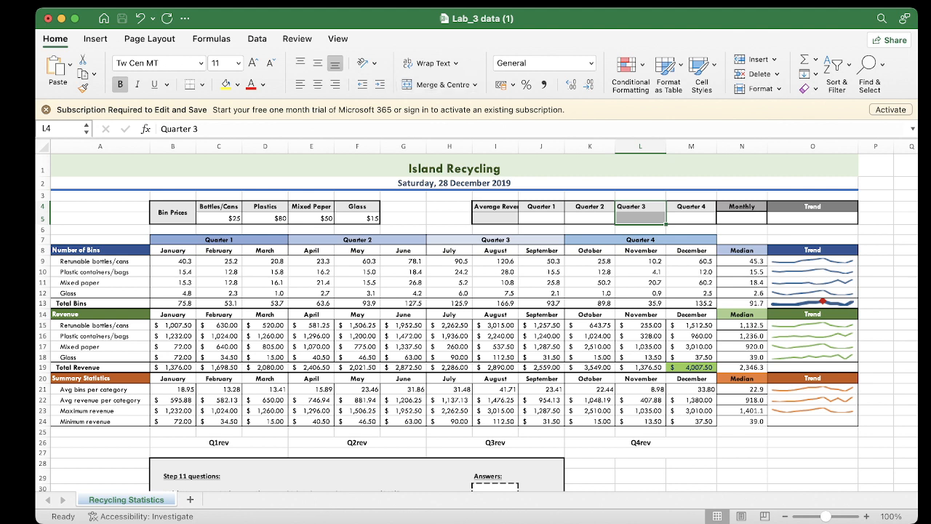
Merge and centre cells L4 and L5 under Average Revenues once more
left_click(590, 218)
left_click(641, 207)
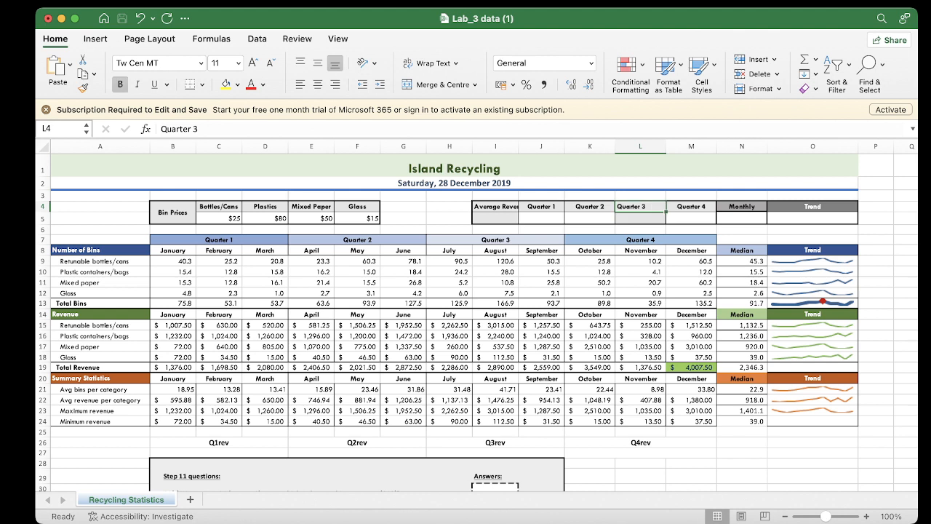
left_click(641, 218)
left_click(641, 206)
left_click_drag(640, 206, 640, 218)
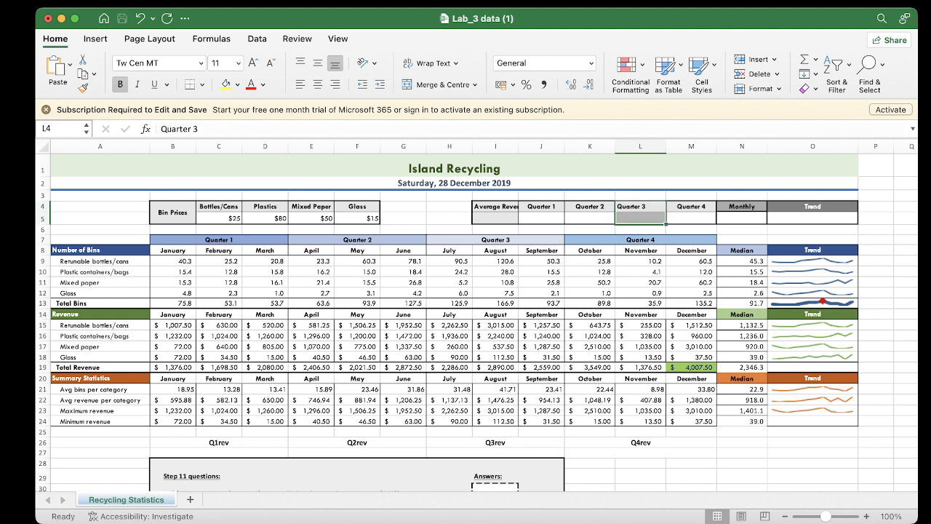
left_click(437, 85)
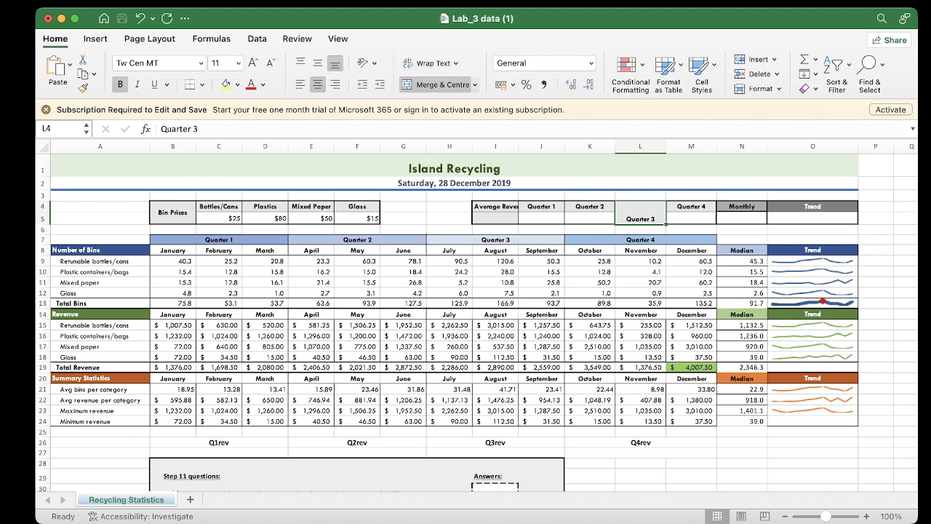
Unmerge the Quarter 3 cells L4 and L5, and undo the edits back through the merge of K27 to M27
left_click(691, 207)
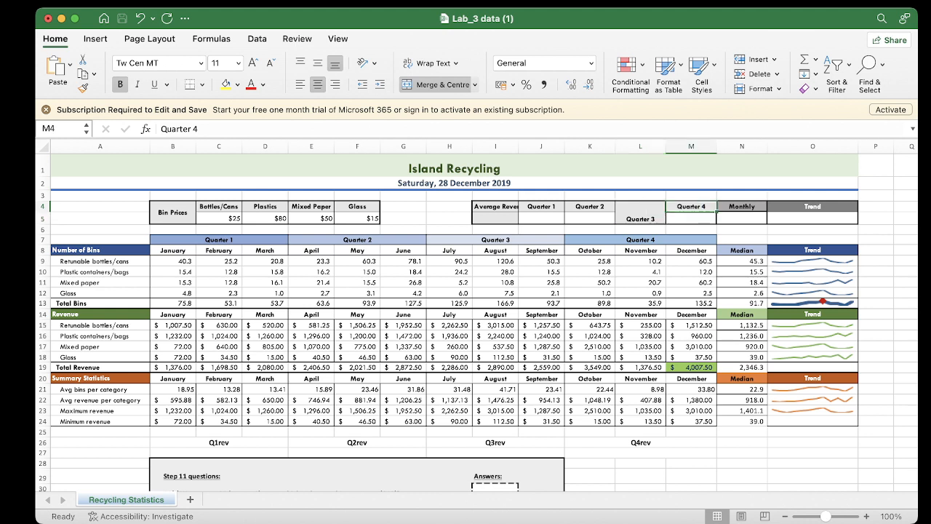
left_click(641, 213)
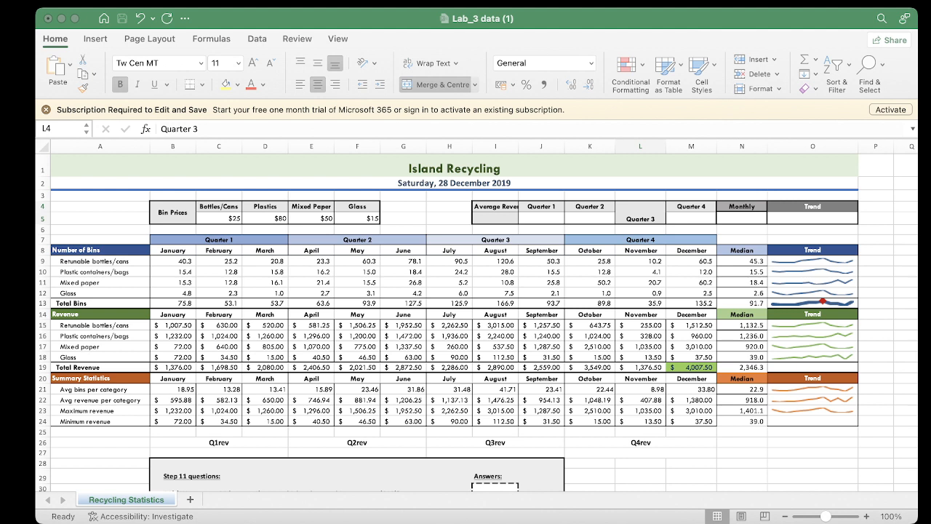
key("super+Tab")
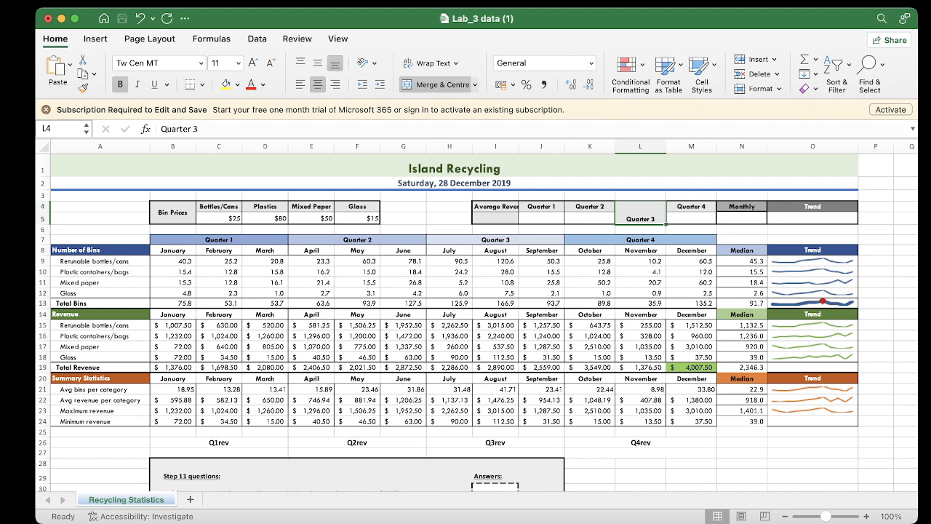
left_click(437, 85)
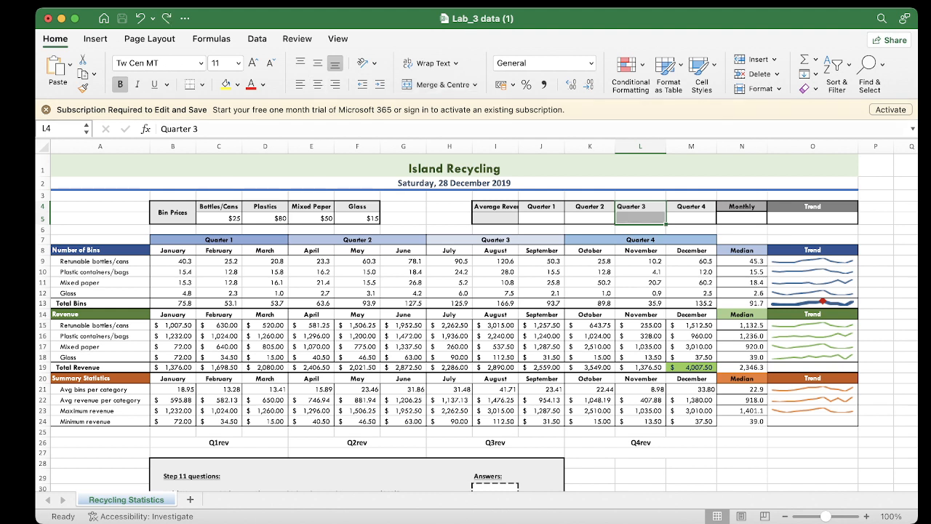
key("super+z")
key("super+z")
key("super+z")
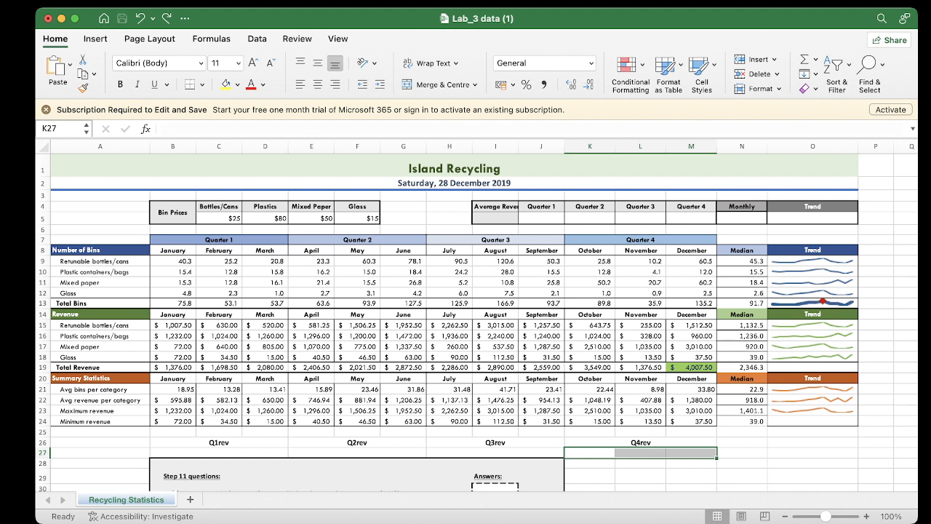
Merge and centre the Average Revenues heading across cells I4 and I5 and wrap its text
left_click(496, 206)
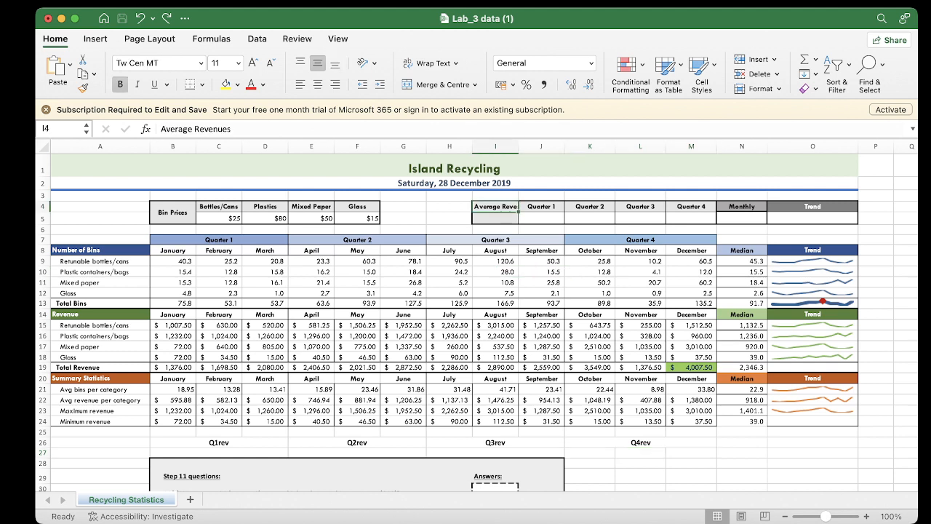
key("shift+Down")
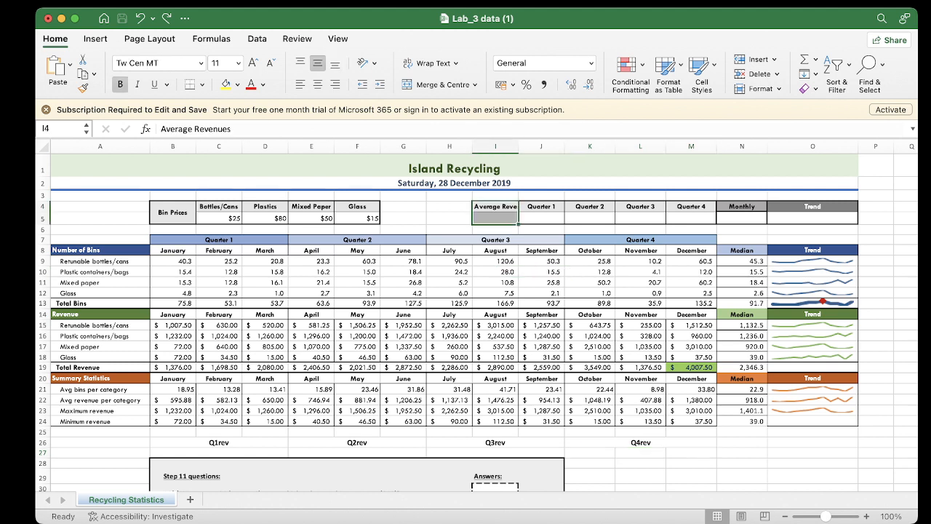
left_click(436, 84)
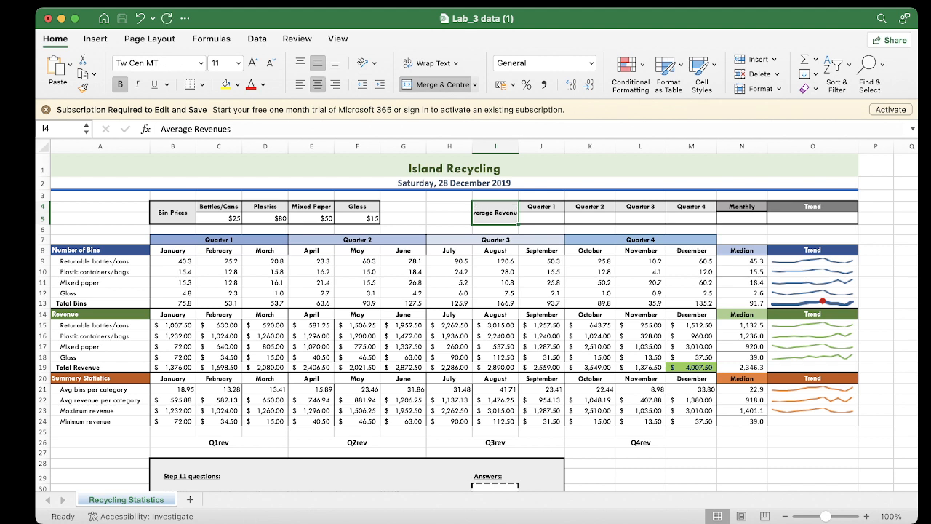
left_click(429, 63)
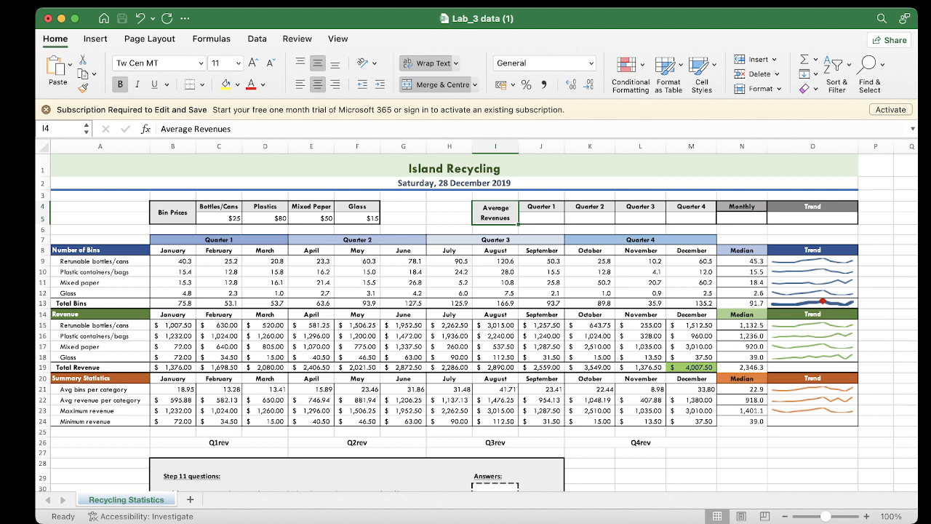
left_click(542, 229)
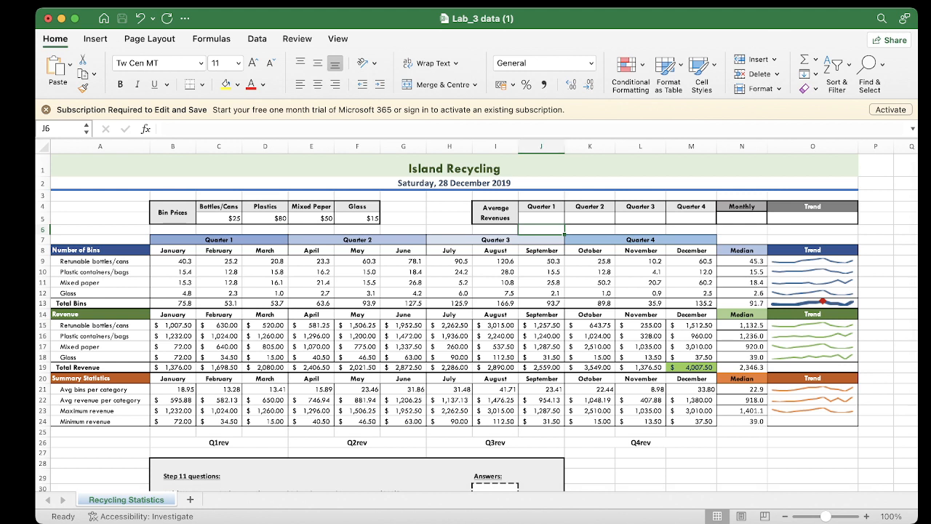
left_click(541, 218)
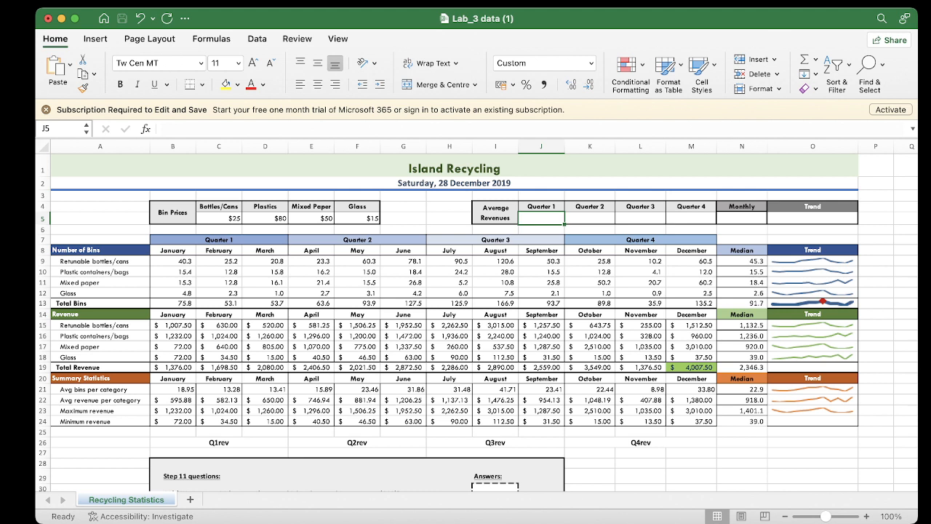
left_click(692, 219)
left_click(541, 218)
left_click(590, 219)
left_click(692, 218)
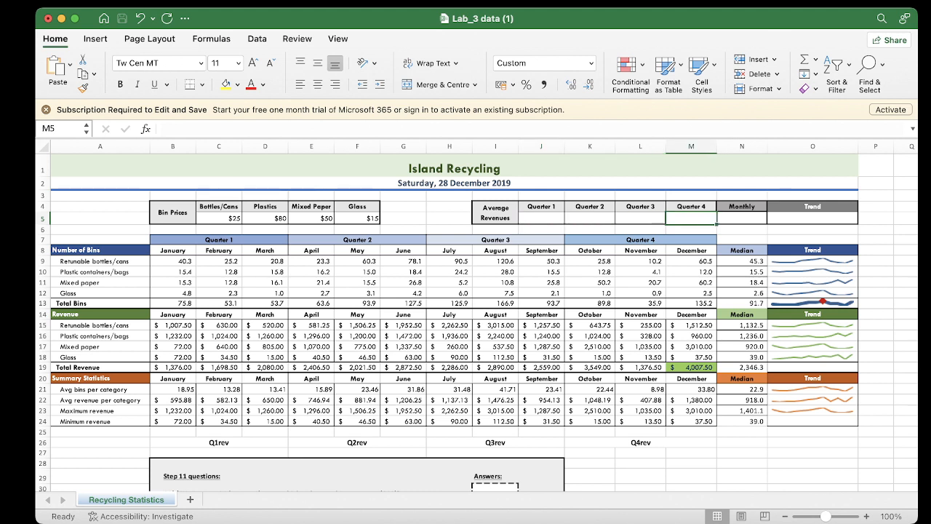
key("super+Tab")
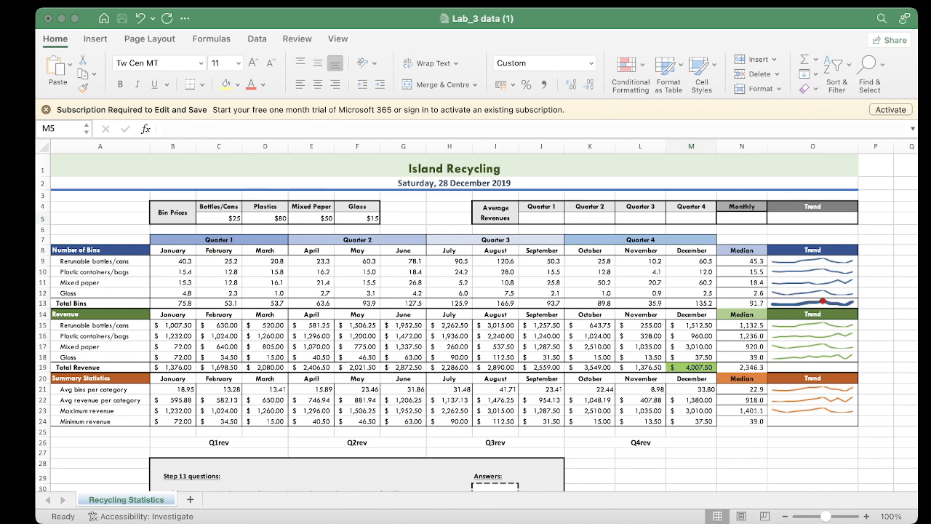
key("super+Tab")
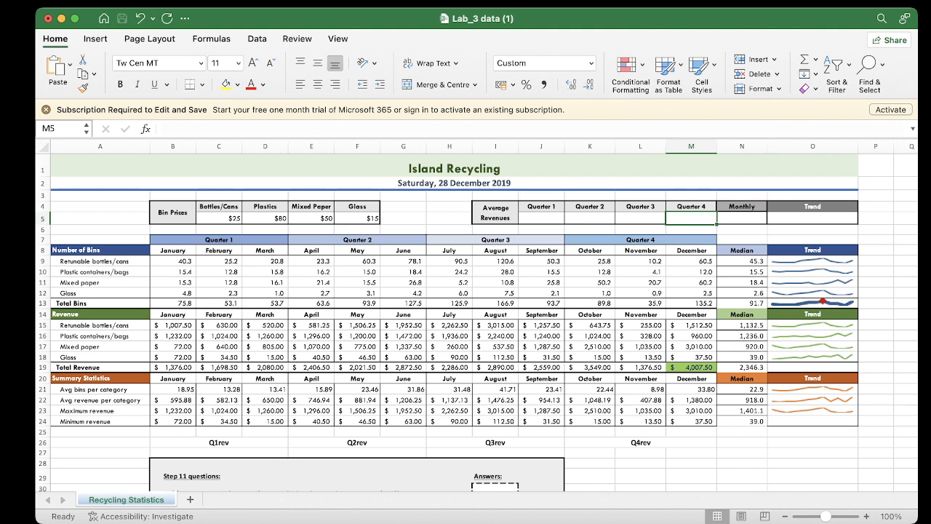
Examine the January to March formulas for average revenue in row 22 and total revenue in row 19, plus the total revenue median in N19
left_click(172, 400)
left_click(219, 400)
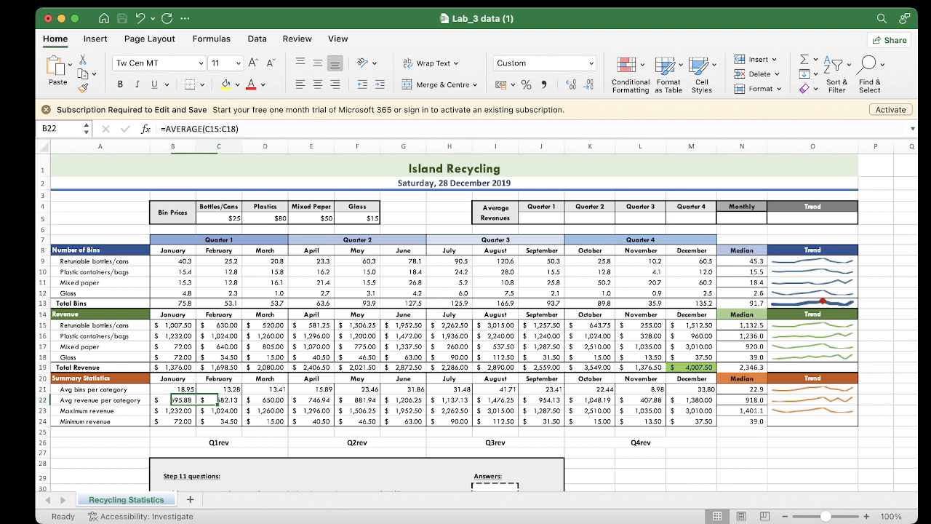
left_click(265, 400)
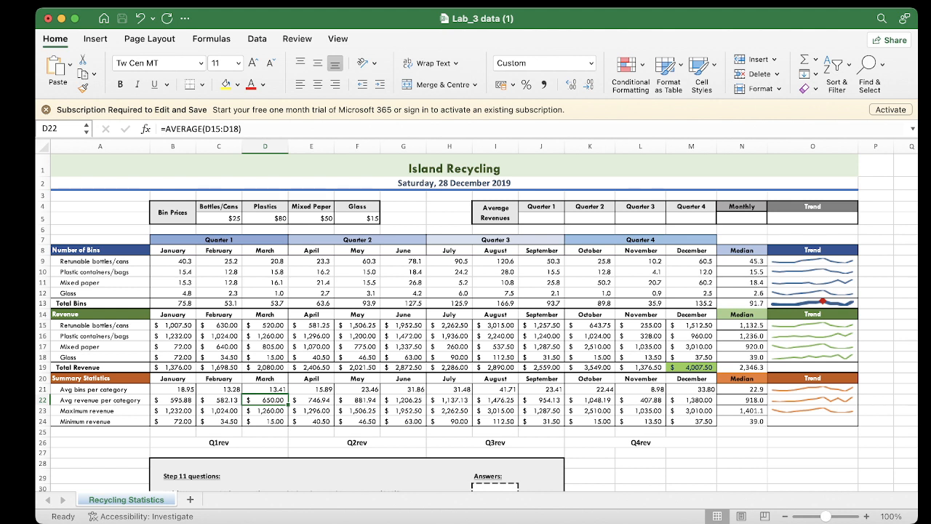
left_click(174, 367)
left_click(219, 367)
left_click(173, 367)
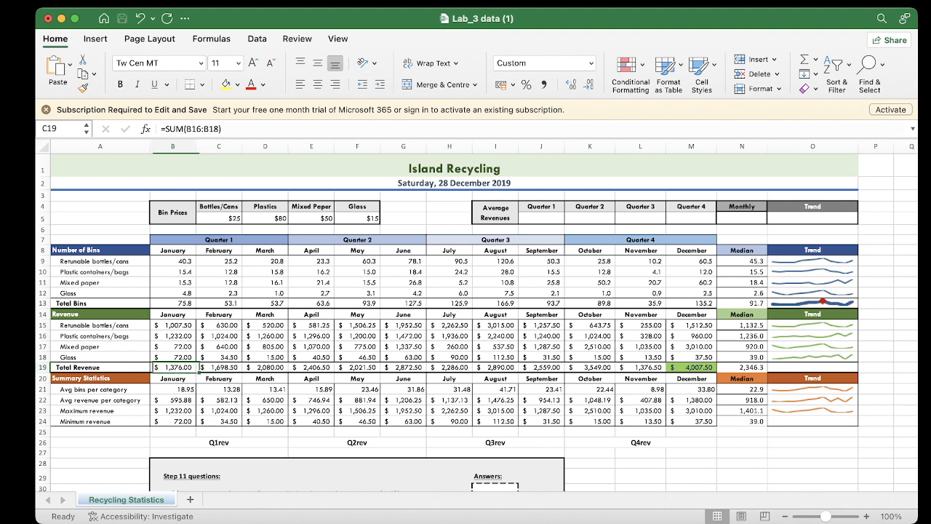
left_click(219, 368)
left_click(265, 368)
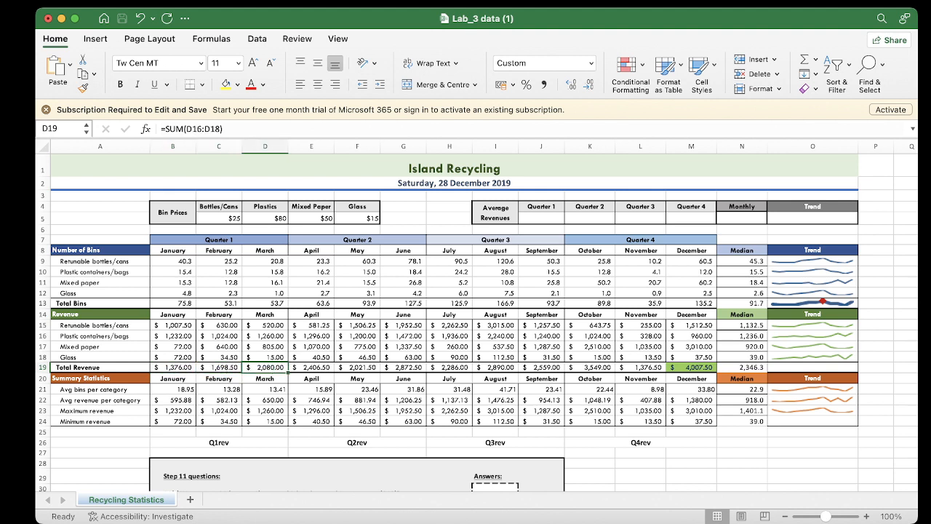
left_click(541, 218)
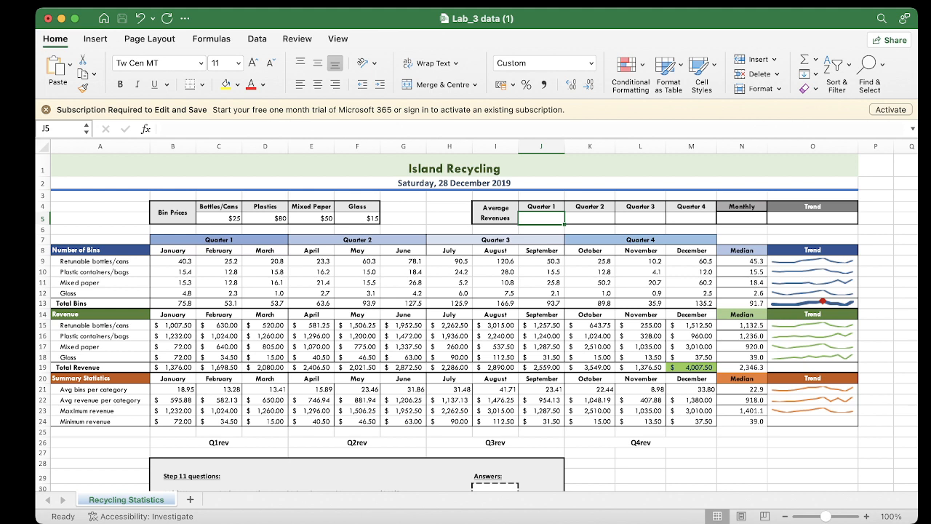
left_click(173, 367)
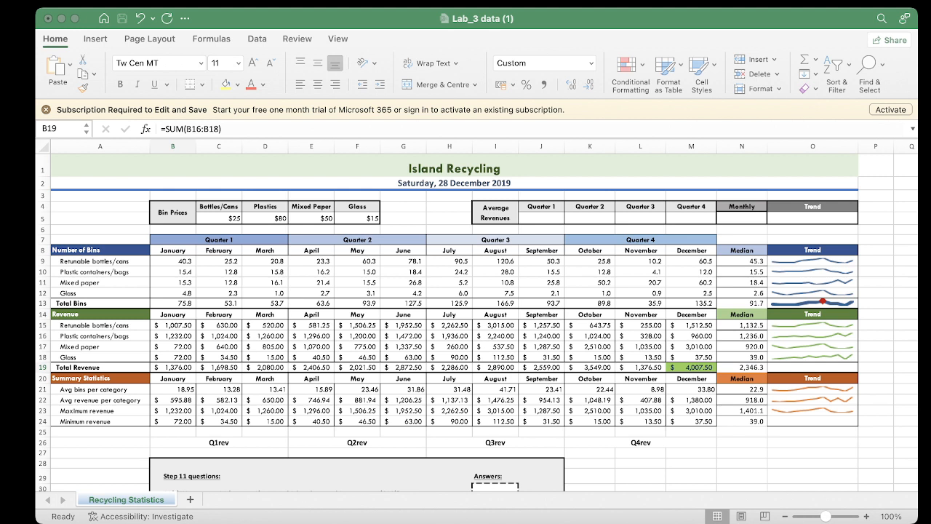
key("super+Tab")
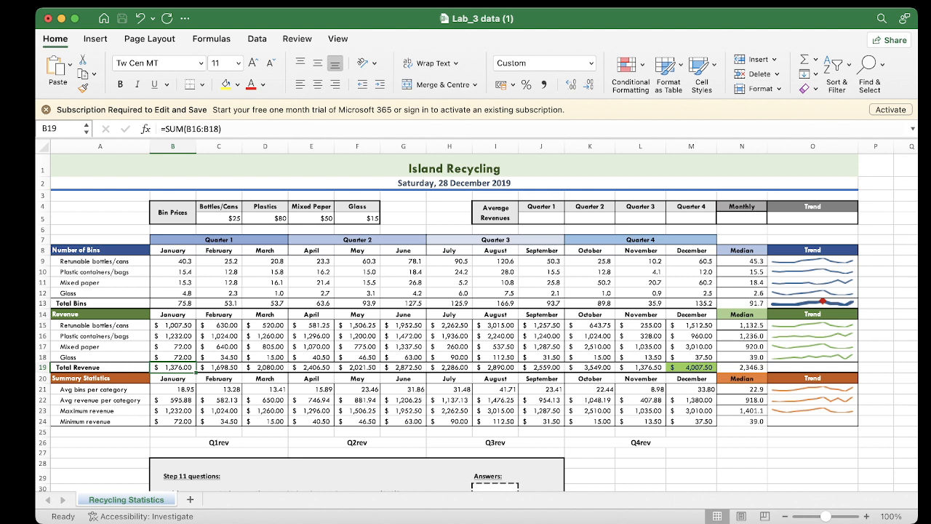
left_click(742, 367)
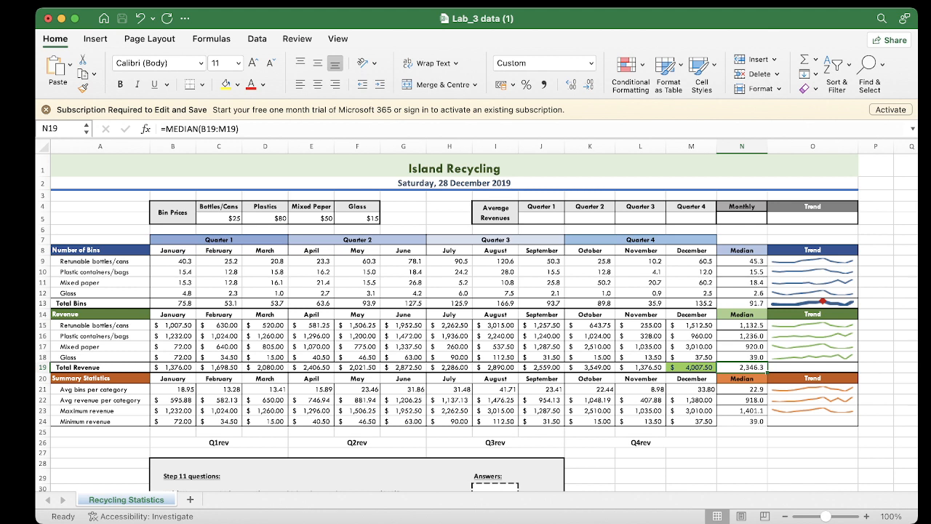
key("super+Tab")
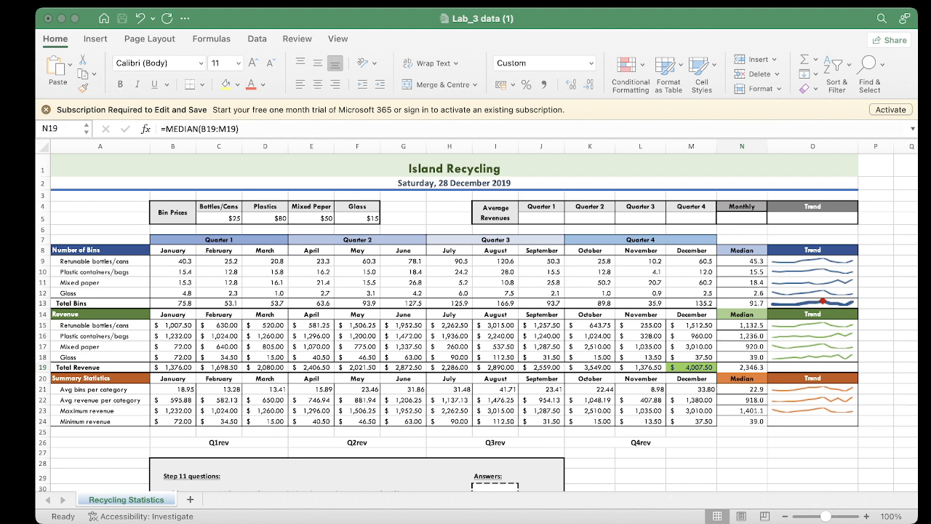
left_click(630, 19)
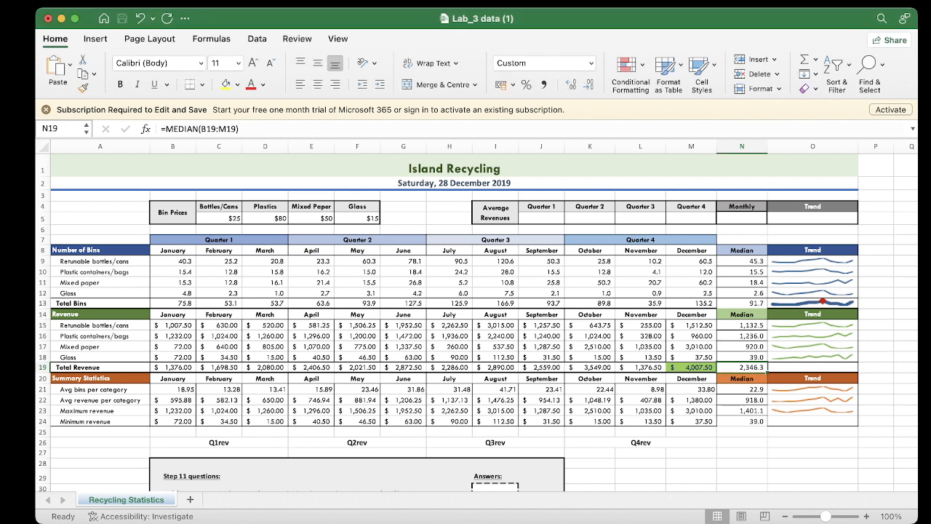
Enter the function name average in J5, below the Quarter 1 heading of the Average Revenues table
left_click(541, 218)
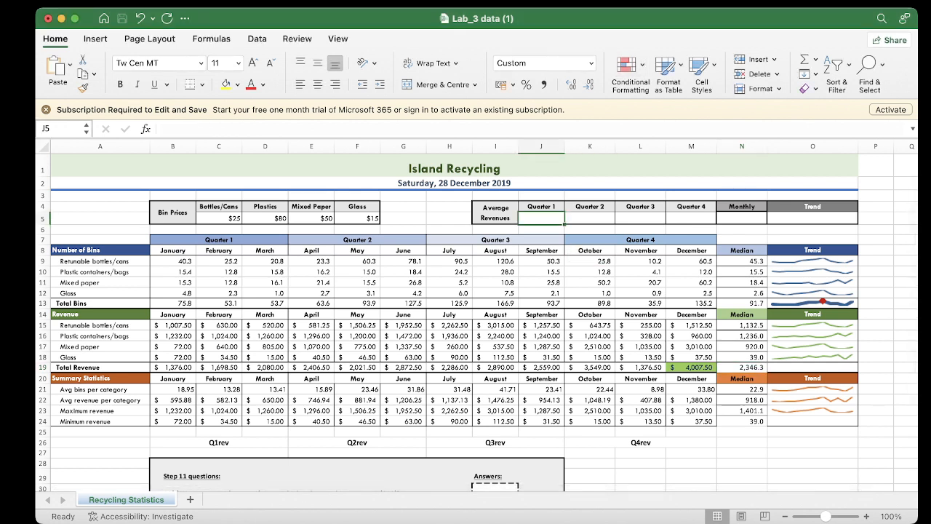
type("aveara")
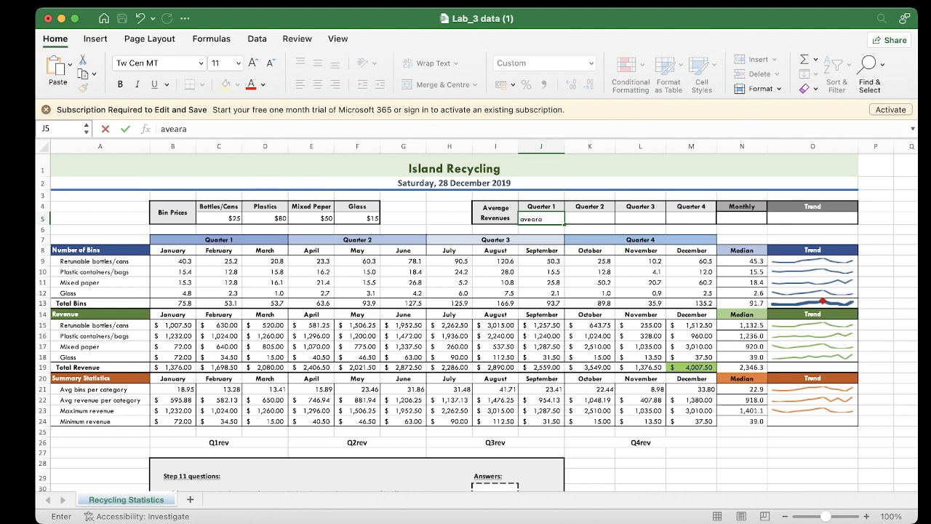
key("BackSpace")
key("BackSpace")
type("rage")
key("Left")
key("Left")
key("Left")
key("Right")
key("Right")
key("Right")
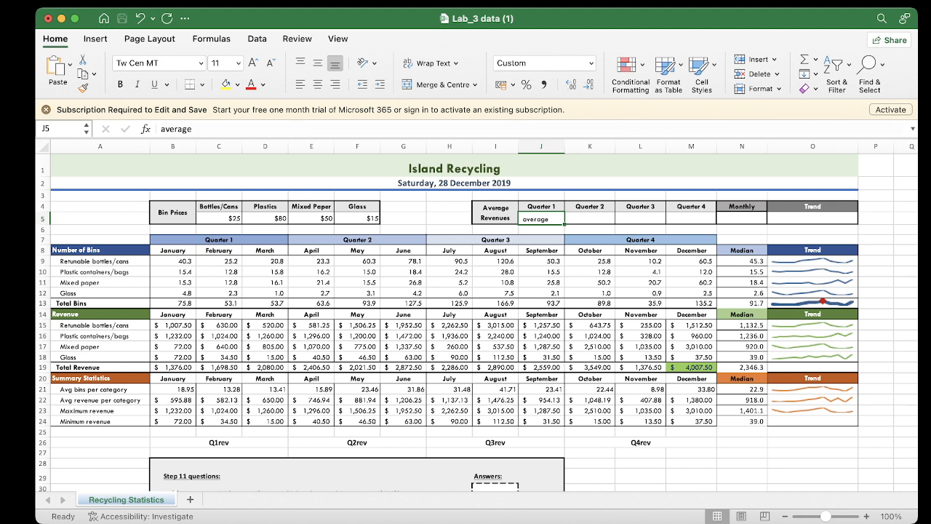
Complete the J5 entry as the formula =average(b19:d19) to average the Quarter 1 total revenues
left_click(161, 128)
type("=")
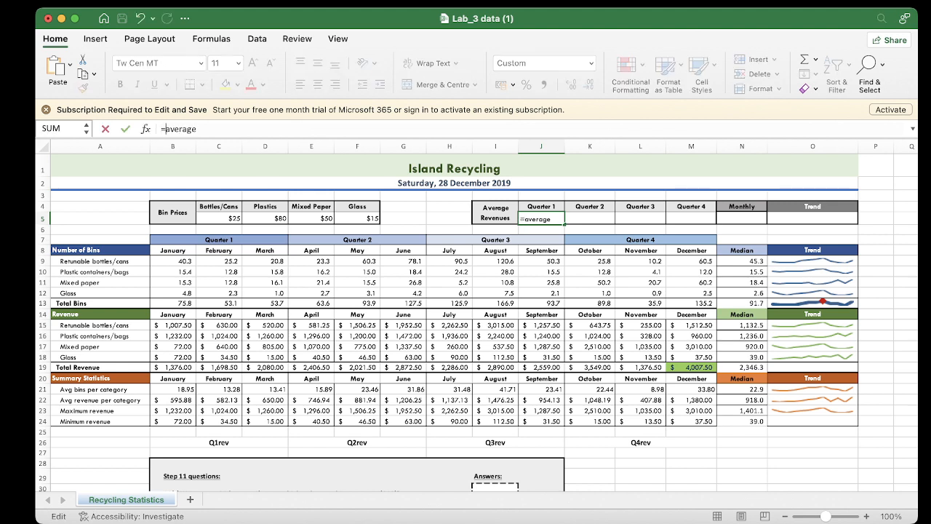
left_click(197, 129)
type("(")
type("b19:")
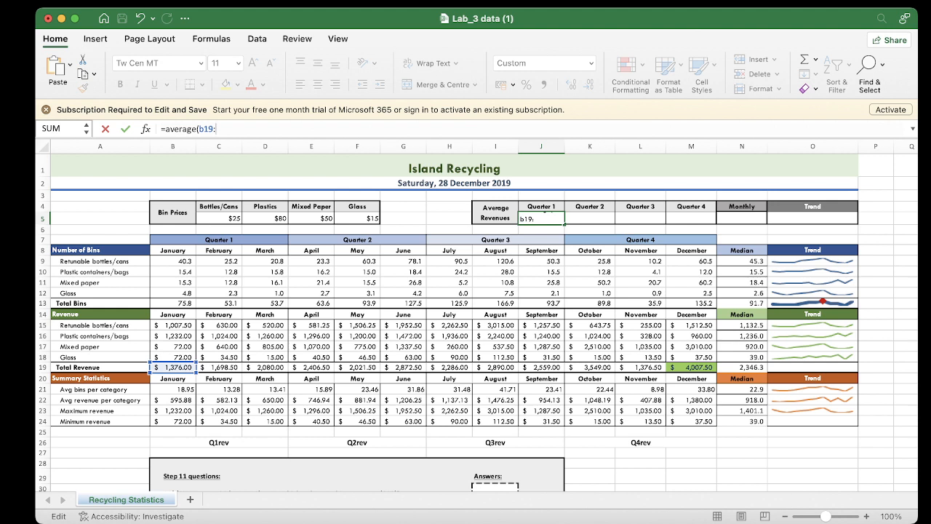
type("d19")
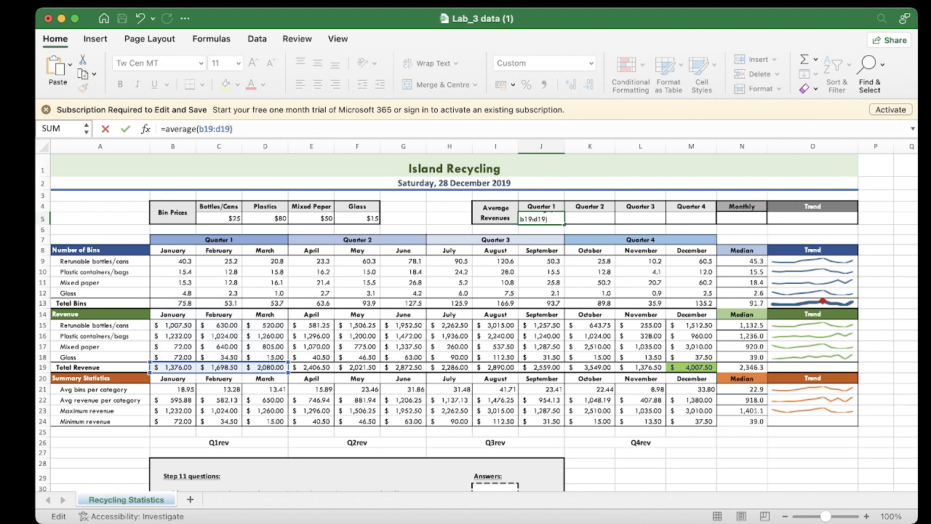
key("Return")
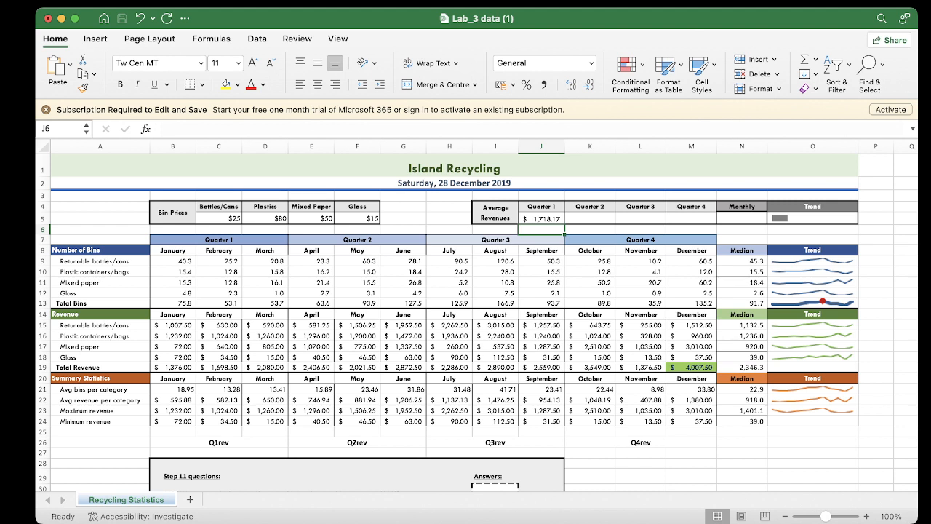
Fill the Quarter 1 average formula from J5 across into the Quarter 2 cell K5
left_click(541, 219)
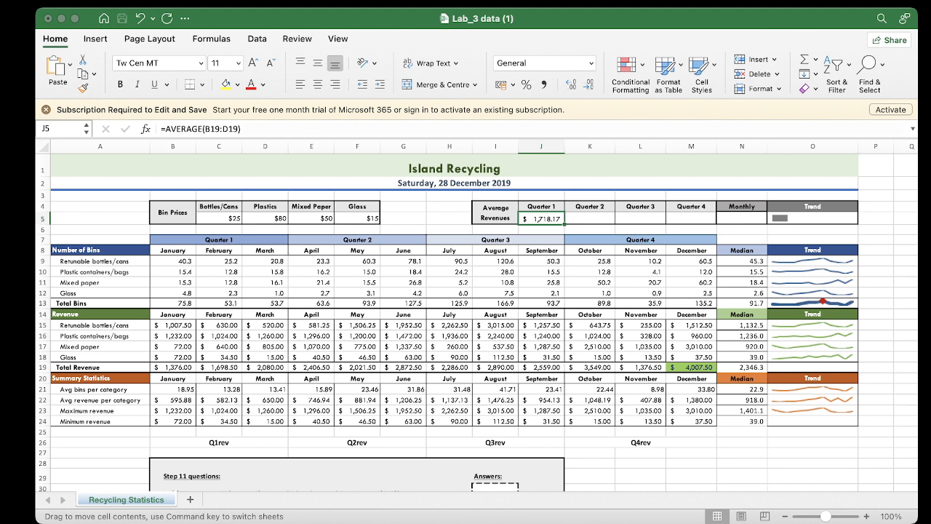
left_click(541, 229)
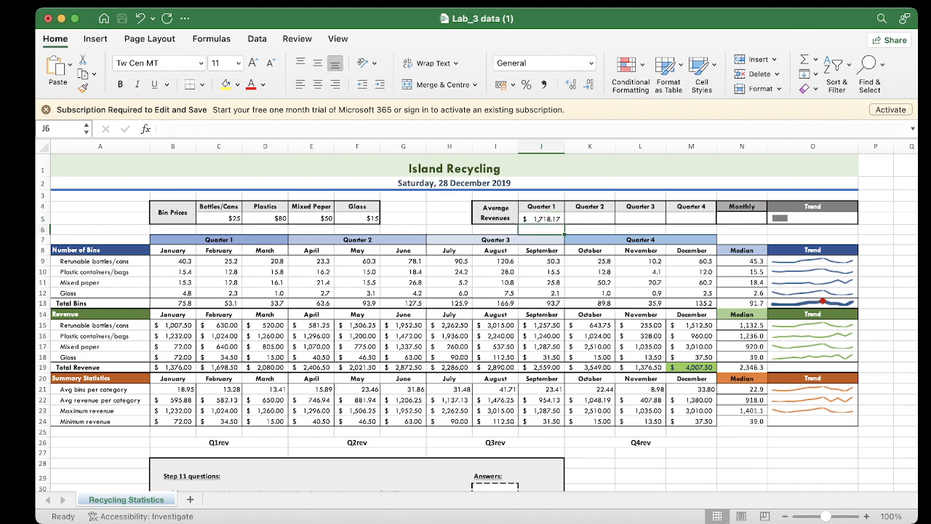
left_click(590, 219)
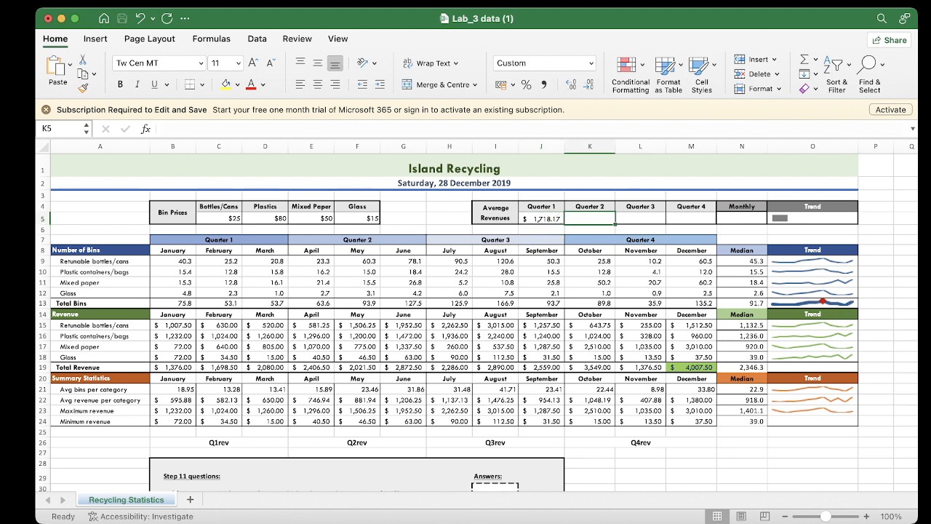
left_click(541, 218)
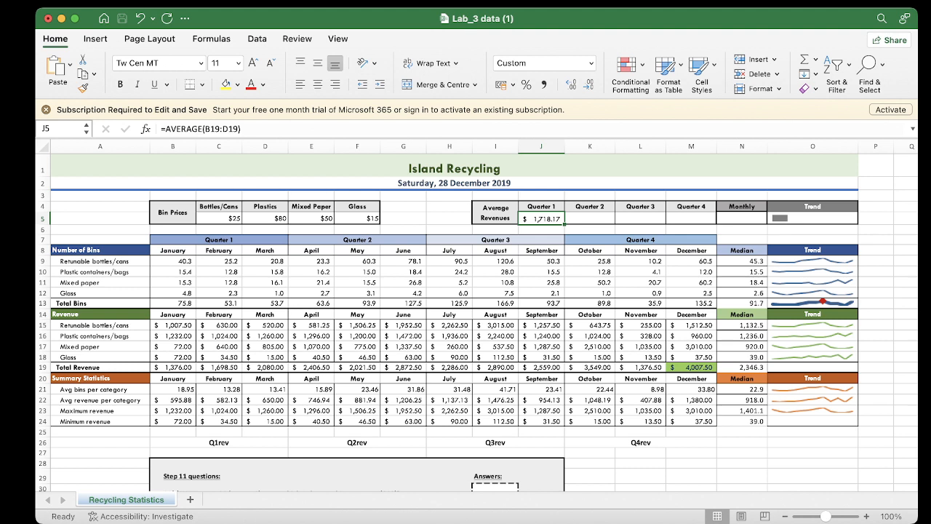
left_click_drag(565, 224, 599, 222)
Change the range in the K5 formula to e19:g19 so it averages the April to June total revenues
left_click(590, 219)
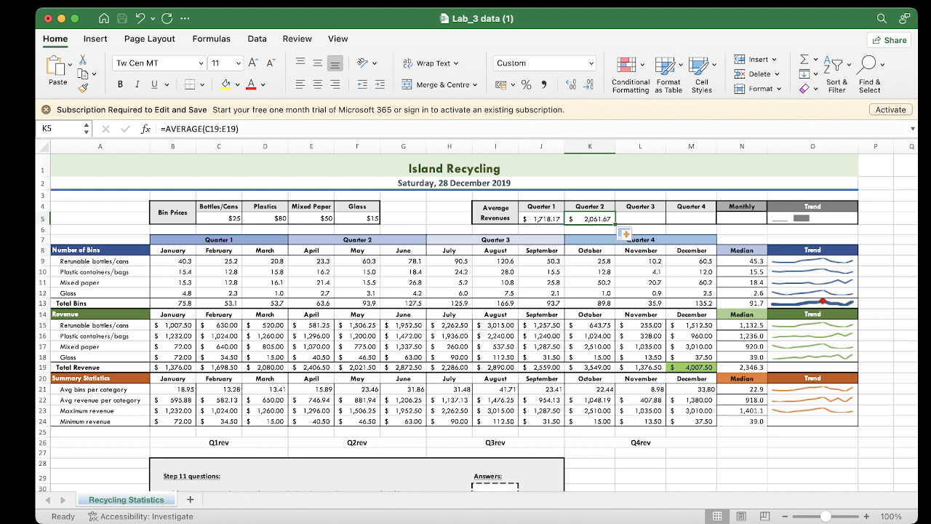
left_click(210, 129)
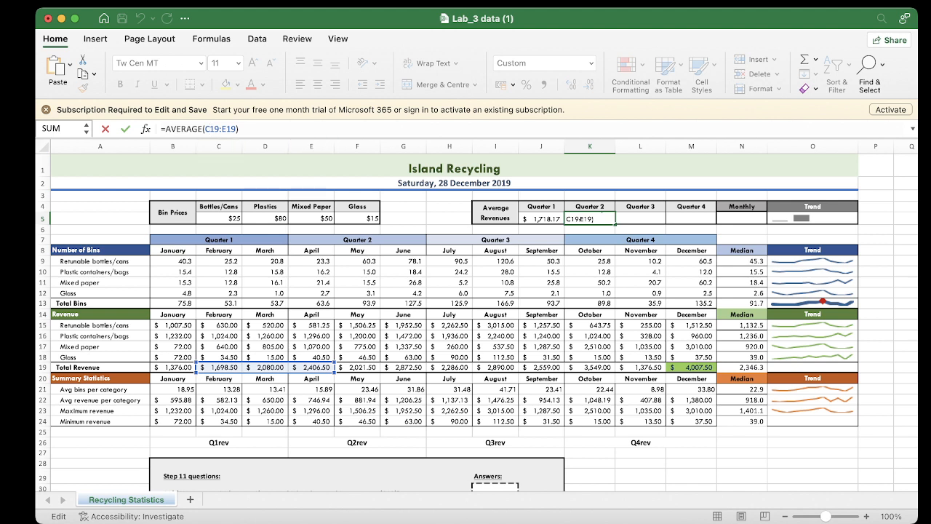
key("BackSpace")
type("e")
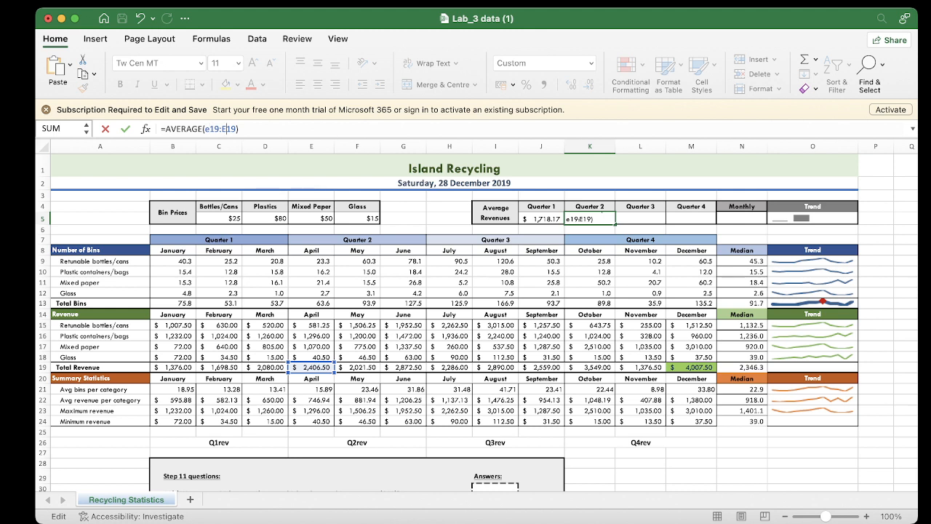
key("BackSpace")
type("g")
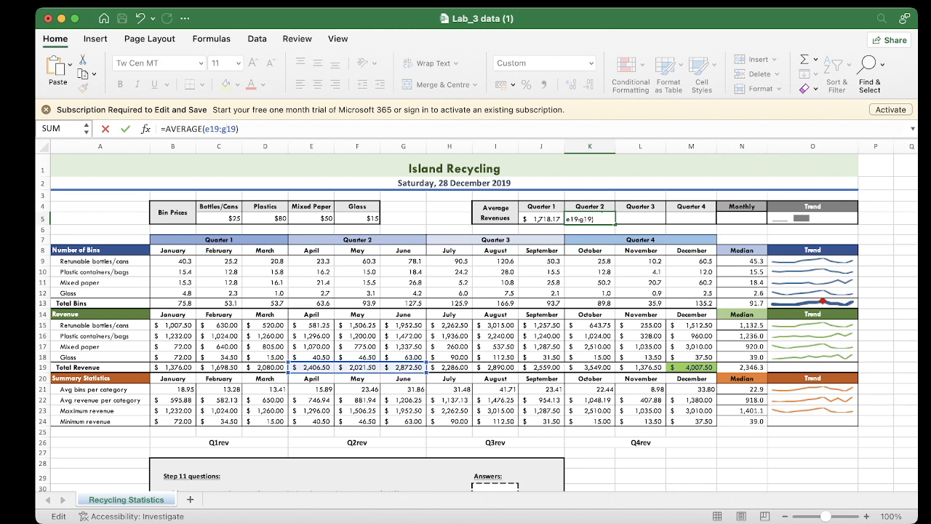
key("Return")
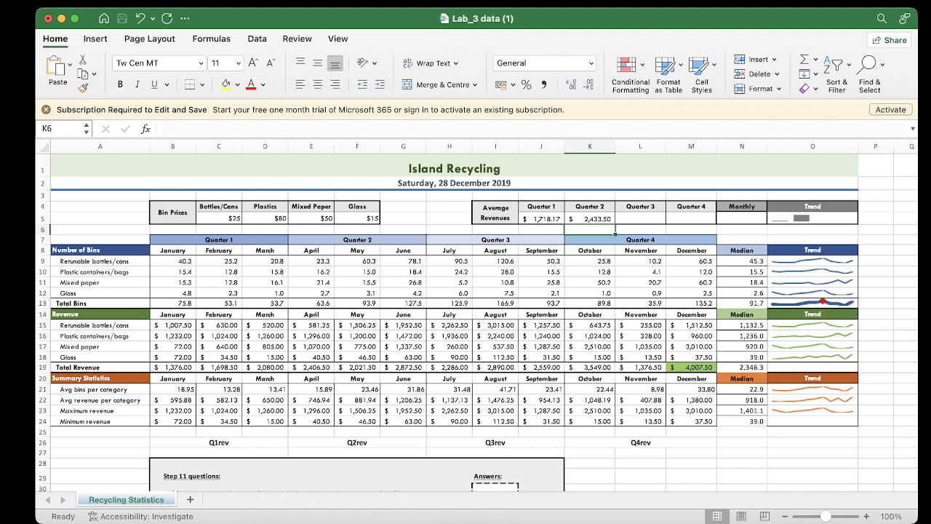
Fill the Quarter 2 average formula from K5 into the Quarter 3 cell L5 and change its range to h19:j19
left_click(590, 219)
left_click_drag(616, 224, 642, 221)
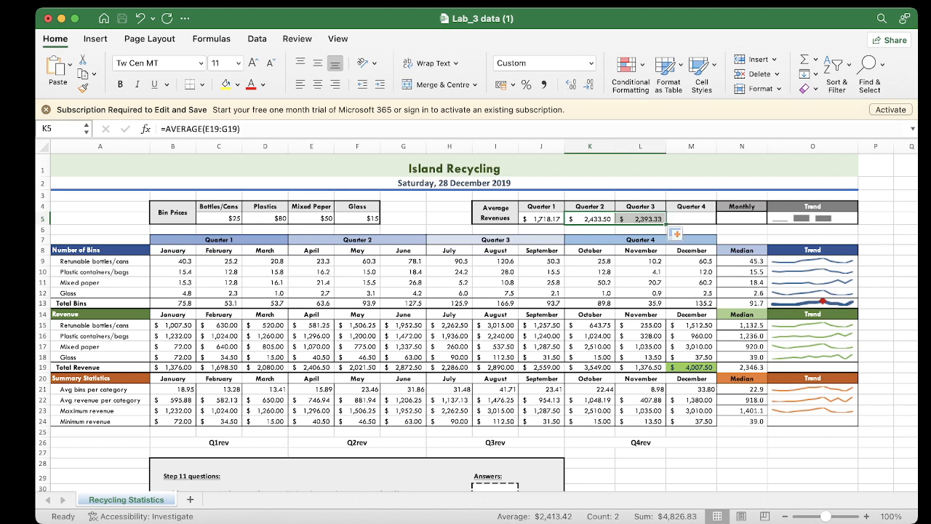
left_click(640, 219)
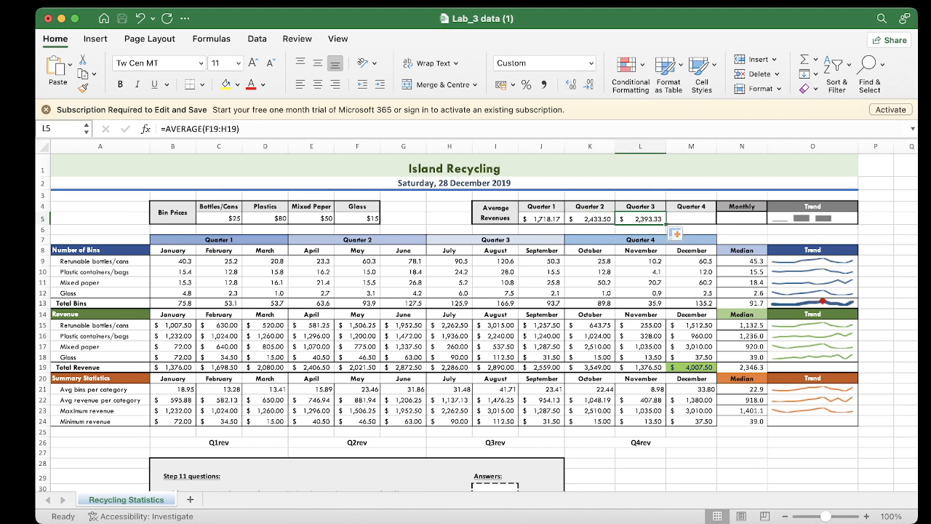
left_click(207, 128)
key("BackSpace")
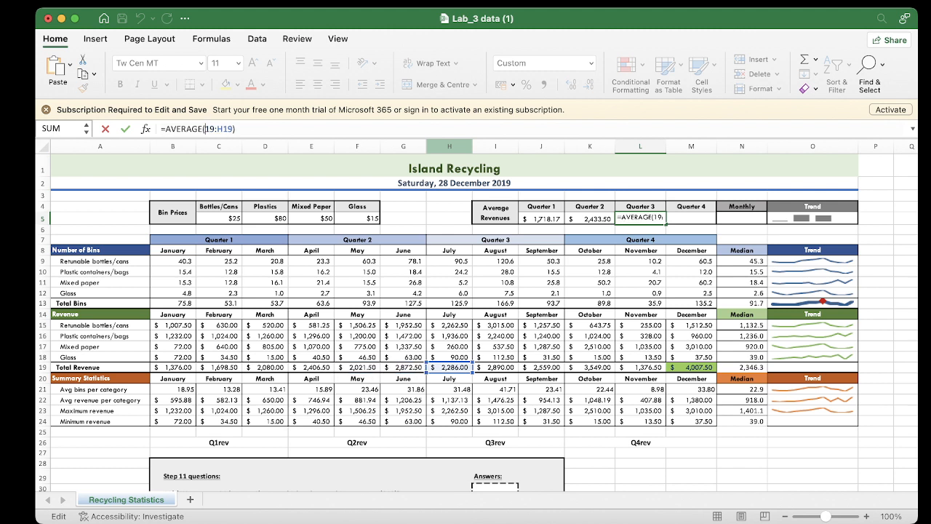
type("h")
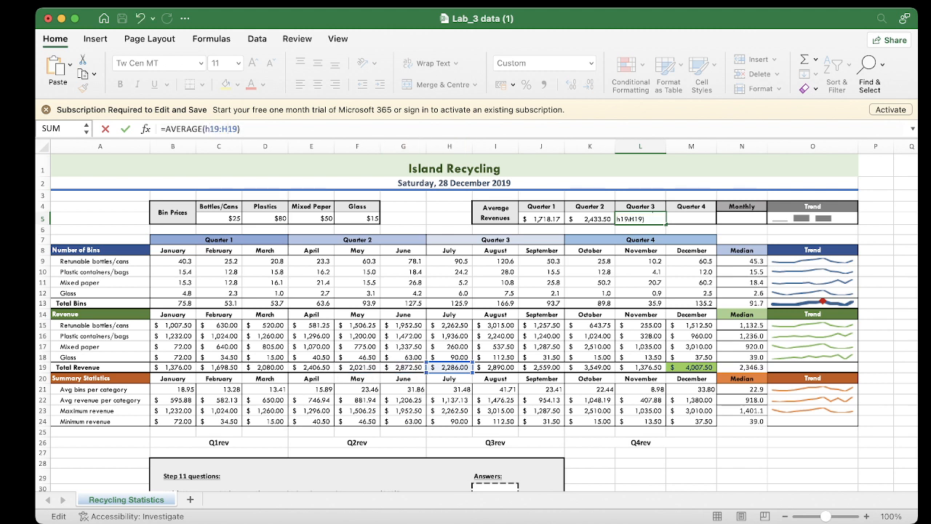
key("BackSpace")
type("j")
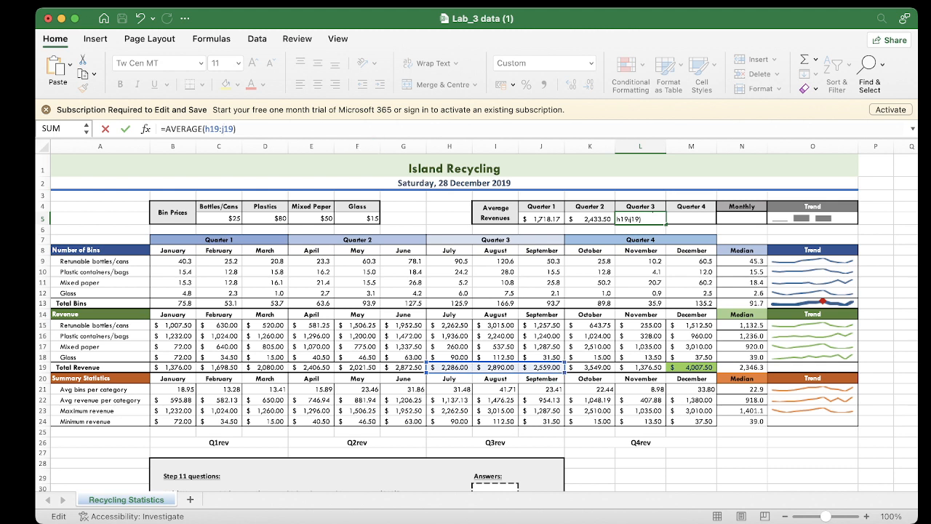
key("Return")
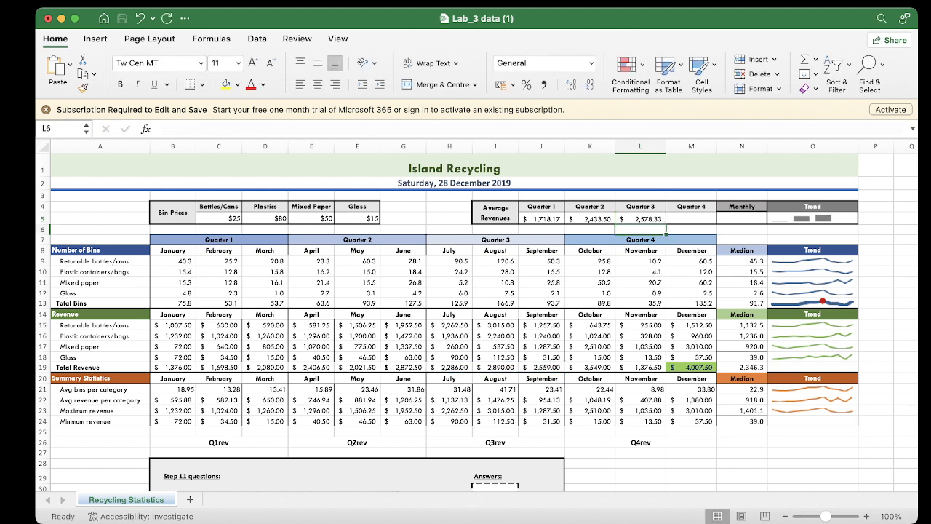
Fill the Quarter 3 average formula from L5 across into the Quarter 4 cell M5
left_click(691, 218)
left_click(640, 218)
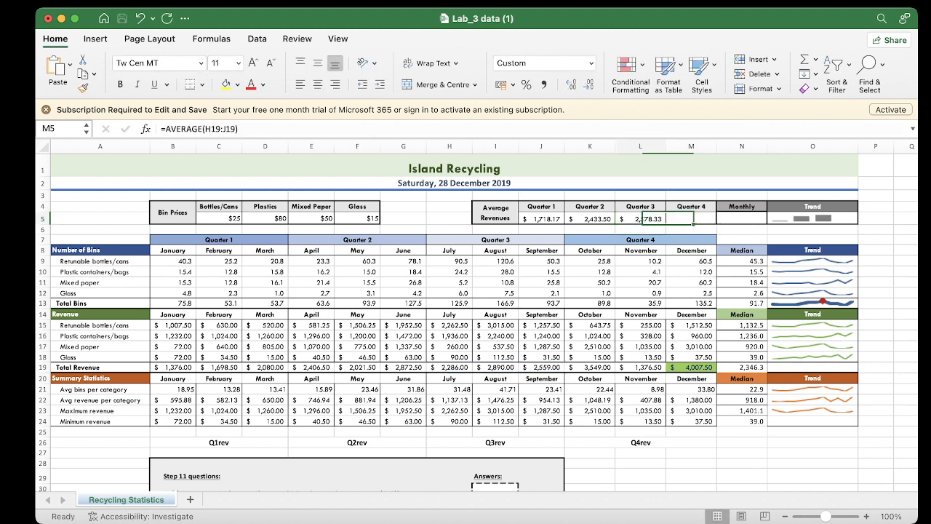
left_click_drag(665, 224, 692, 223)
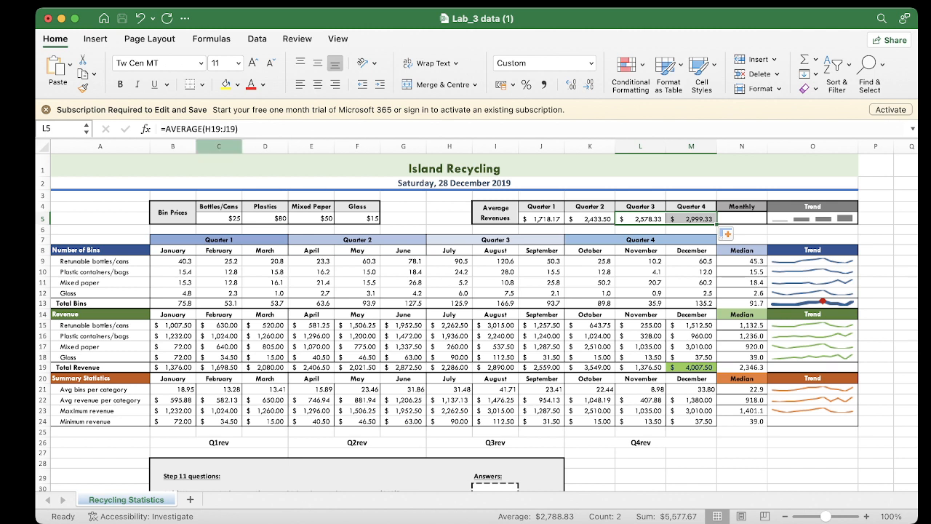
Change the range in the L5 formula to k19:m19, covering the October to December total revenues
left_click(205, 129)
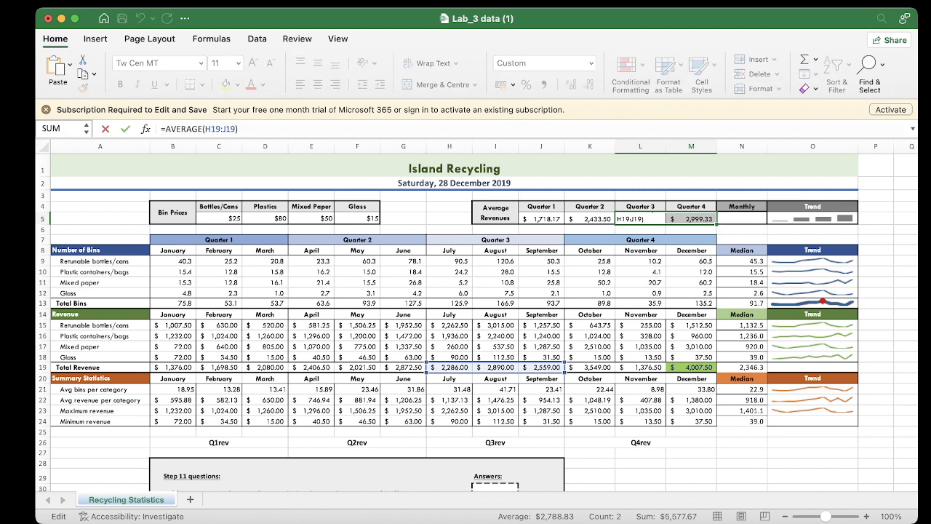
key("BackSpace")
type("k")
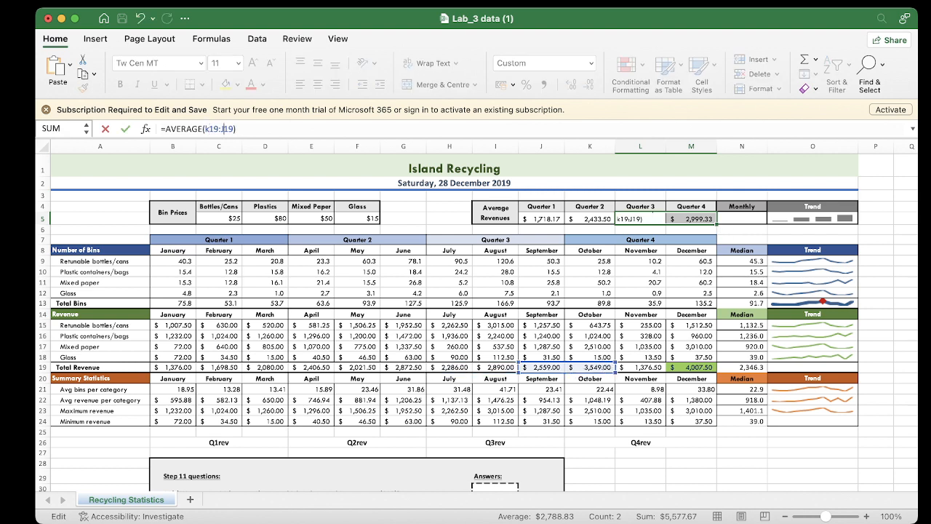
key("BackSpace")
type("m")
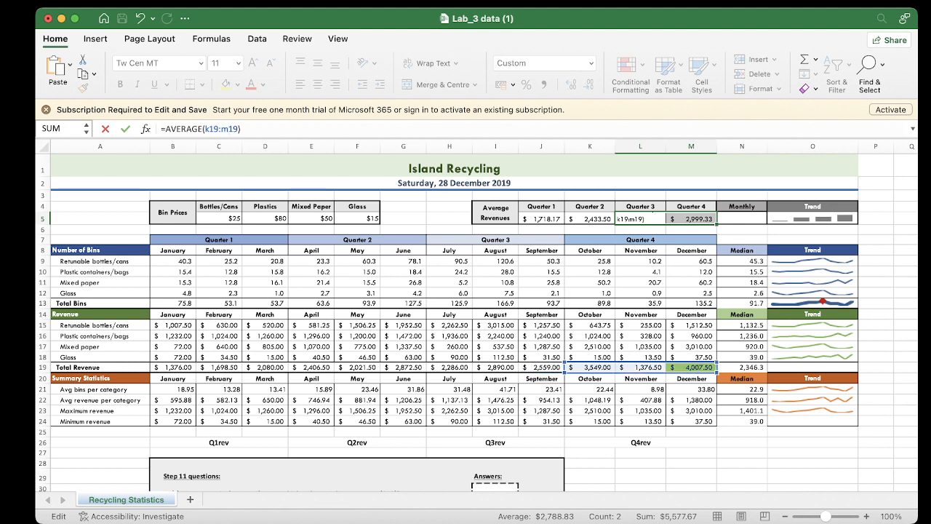
key("Tab")
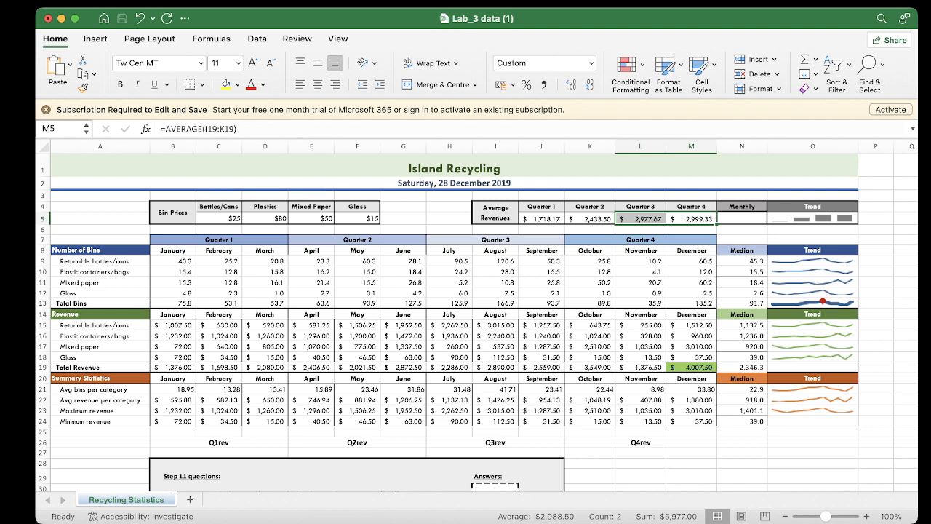
Enter =average(b19:m19) in N5, below the Monthly heading, to average the January to December total revenues
left_click(742, 218)
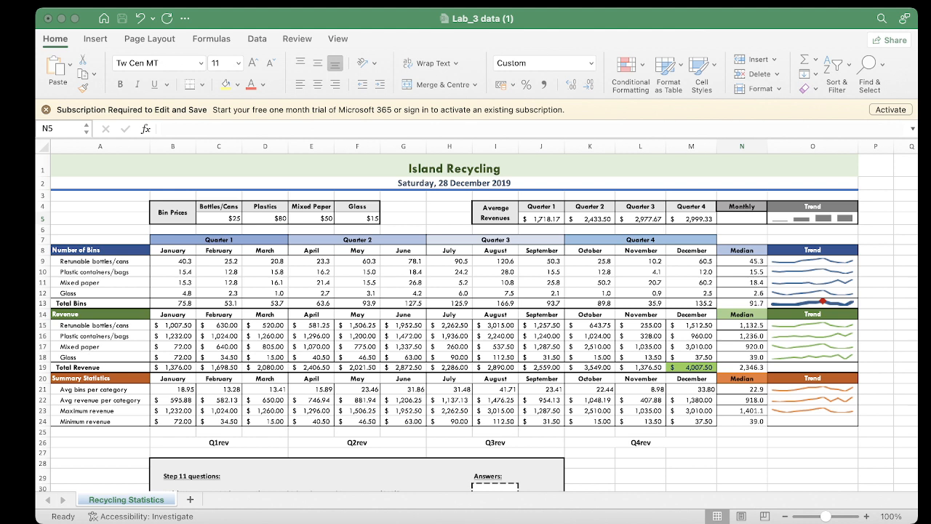
key("super+Tab")
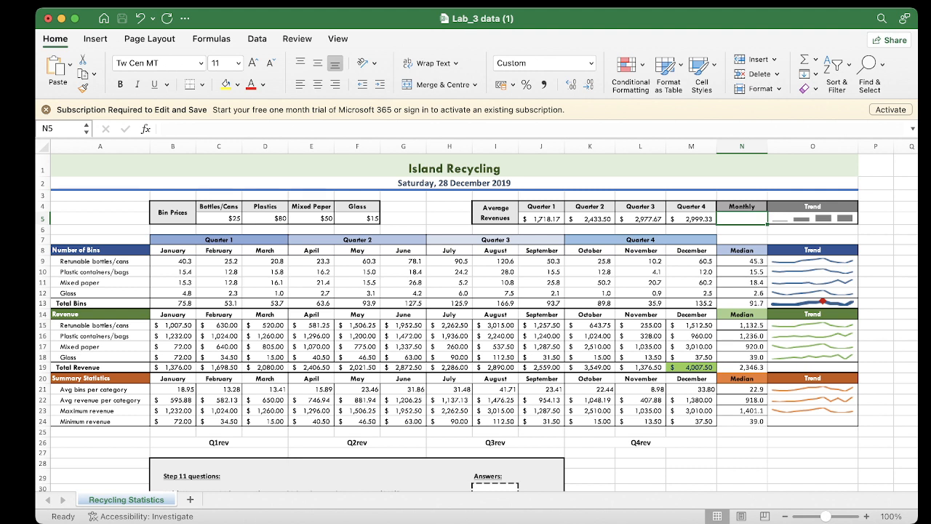
type("=")
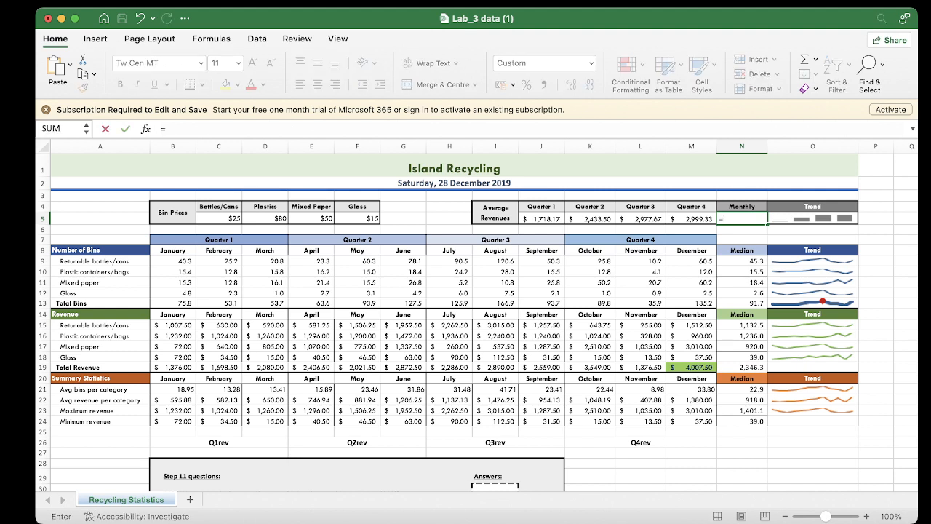
type("average(")
type("b1")
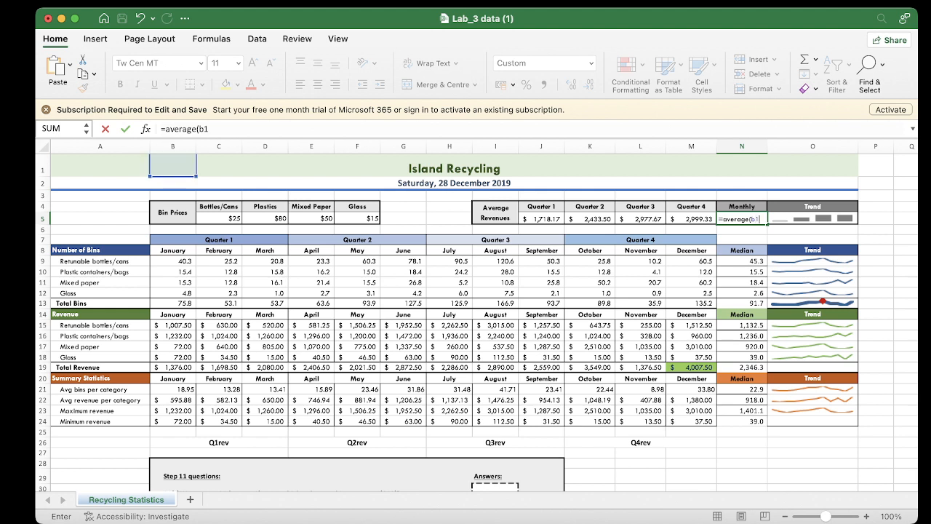
type("9")
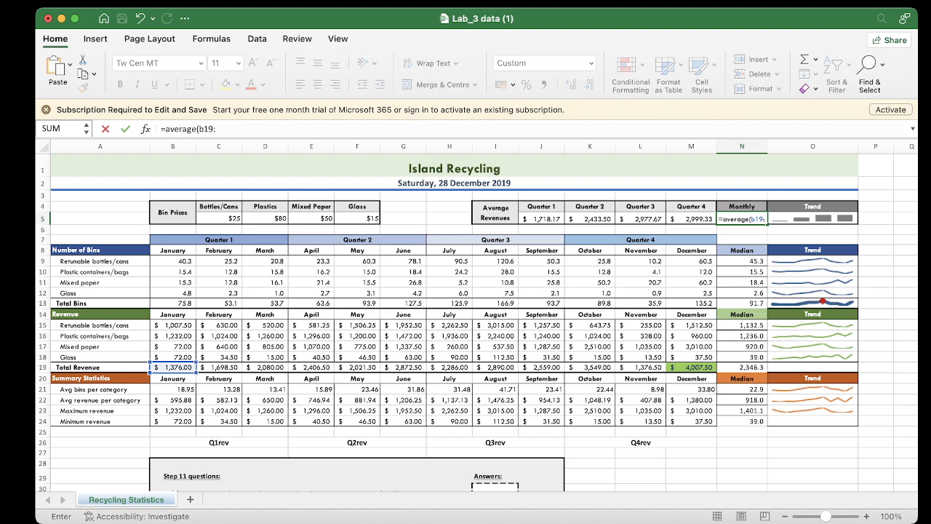
type(":m19")
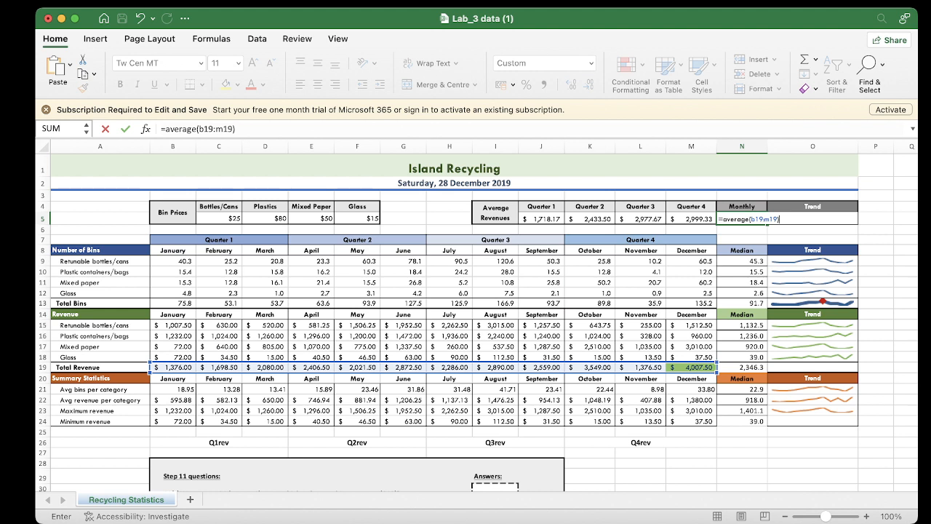
type(")")
key("Return")
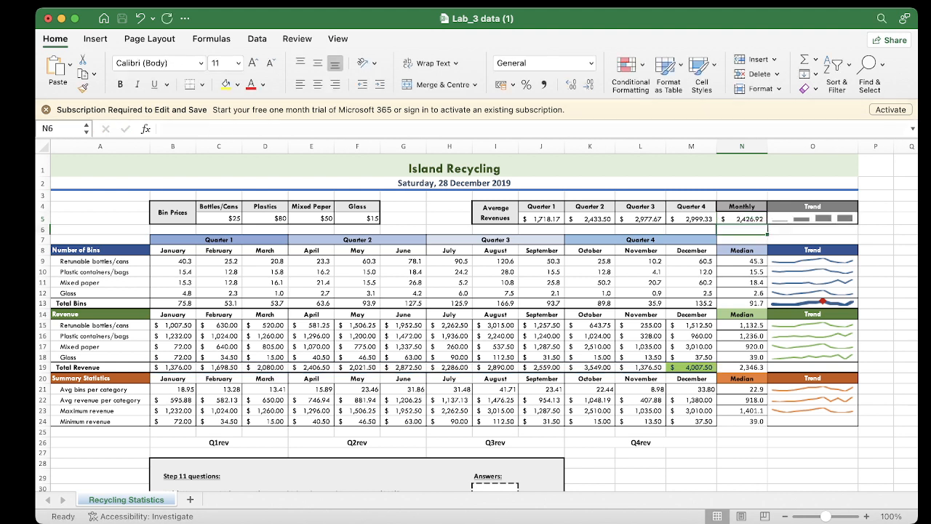